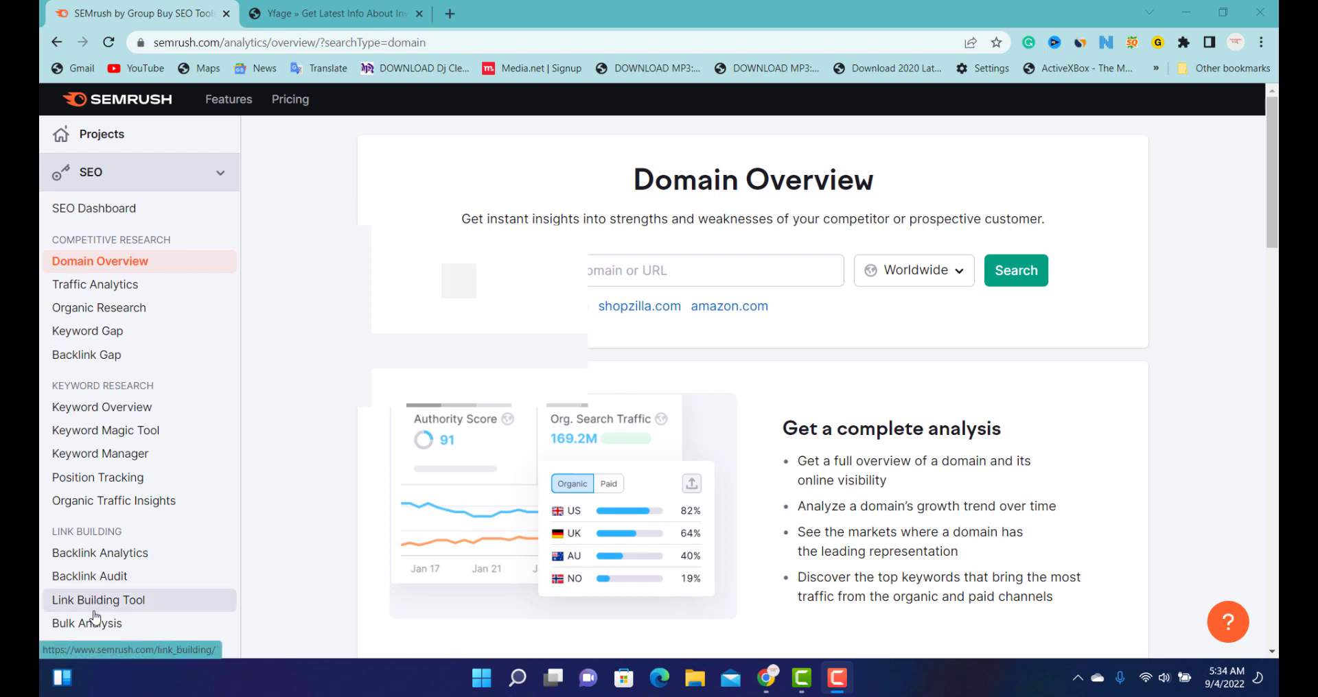
# Open the Link Building Tool, which lists the existing project with 1,487 prospects
pyautogui.click(139, 608)
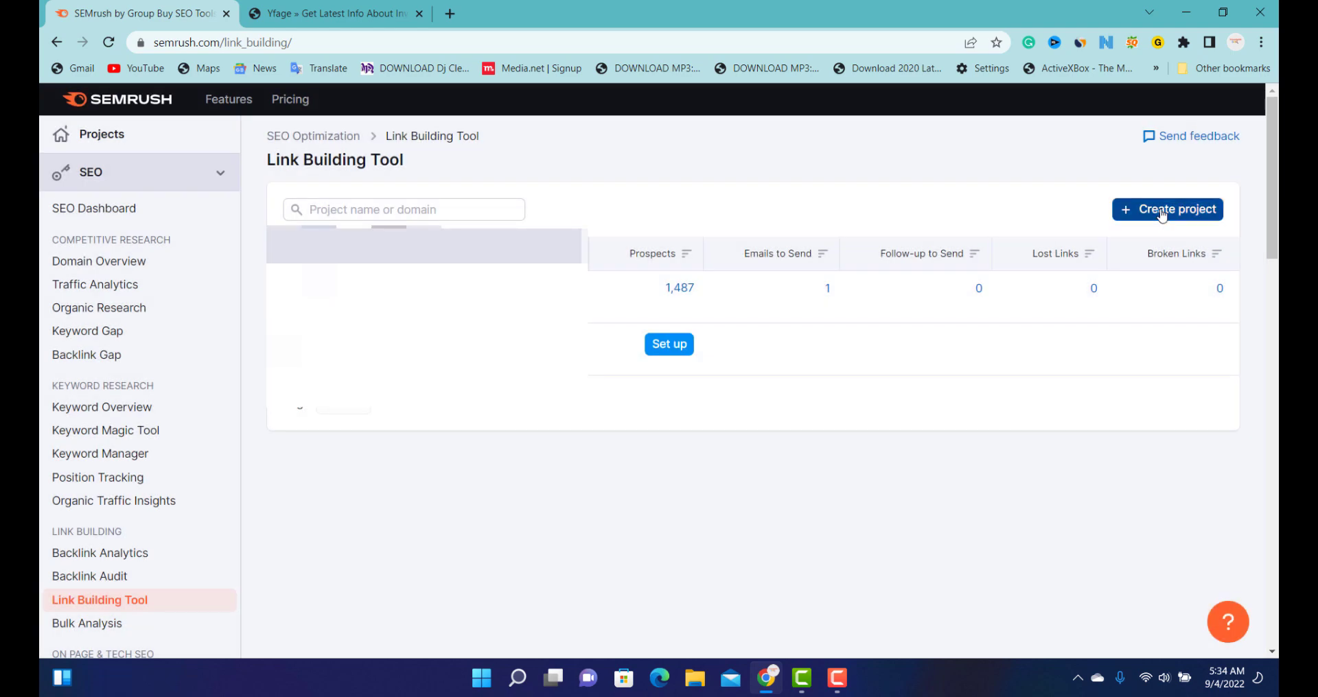
# Create a new link-building project for the domain yfage.co, copied from the yfage site tab
pyautogui.click(1162, 215)
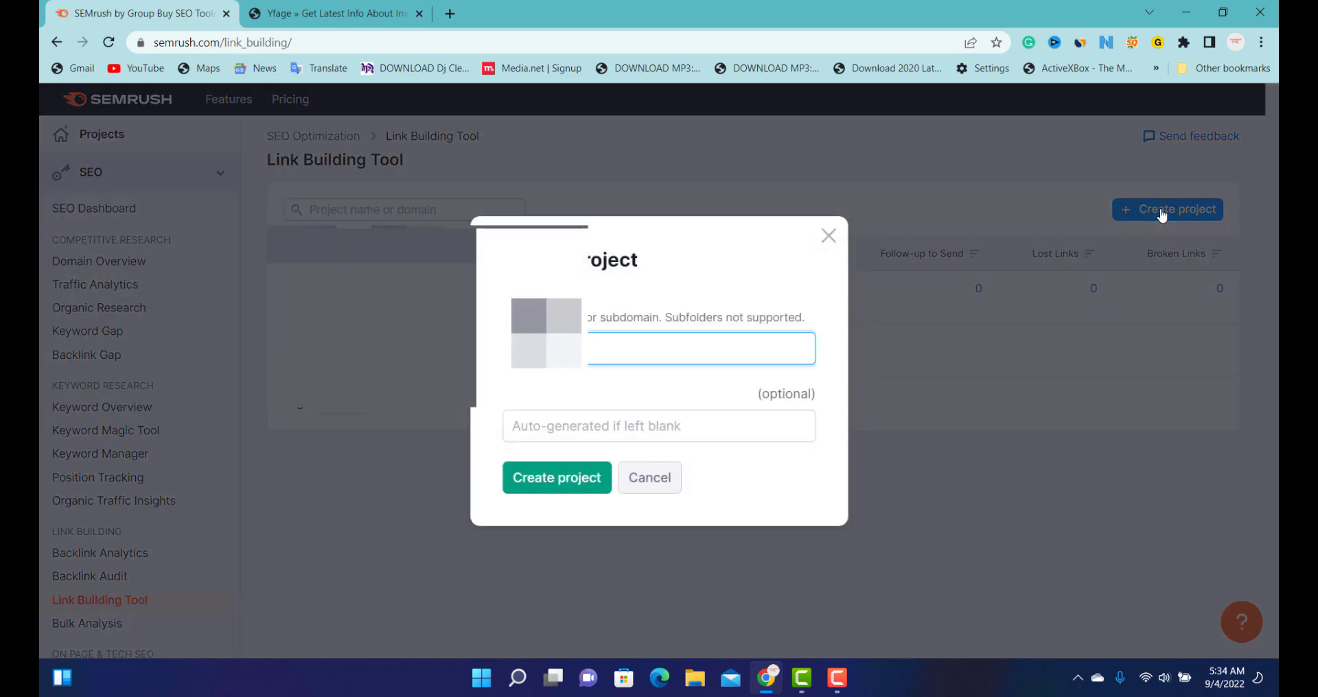
pyautogui.click(297, 13)
pyautogui.click(277, 41)
pyautogui.hotkey('ctrl', 'c')
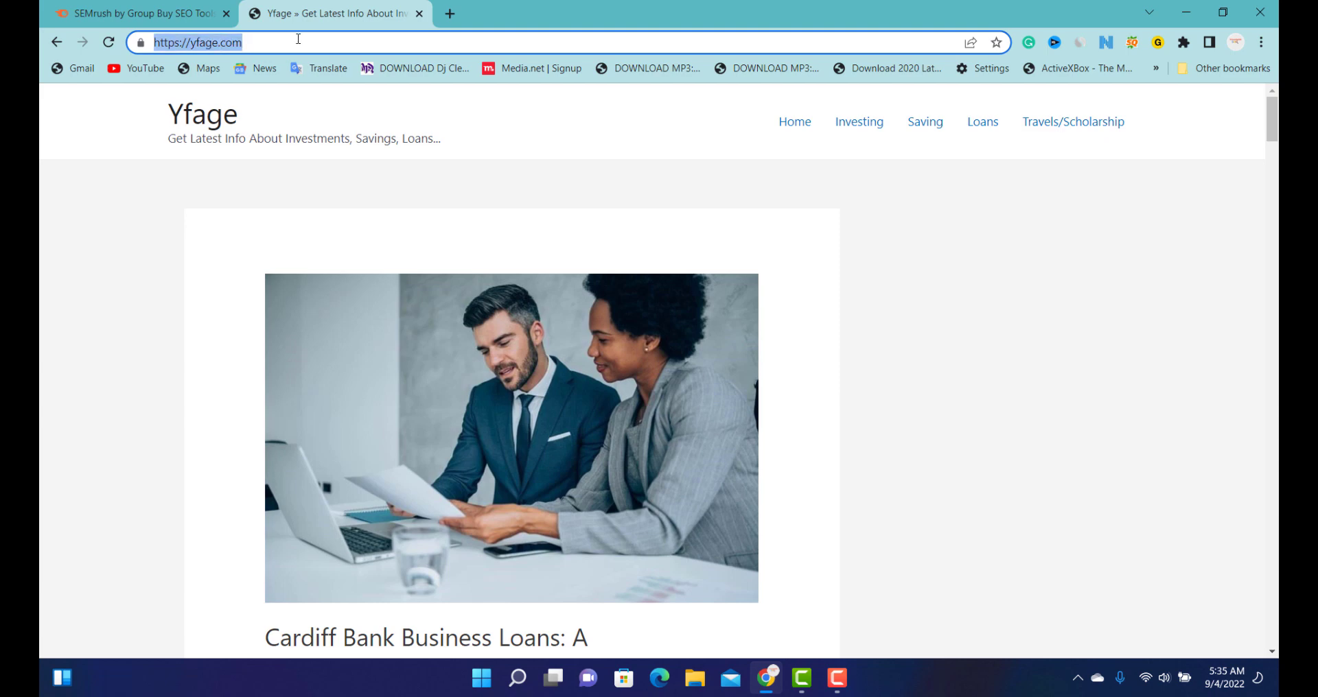
pyautogui.press('BackSpace')
pyautogui.click(298, 41)
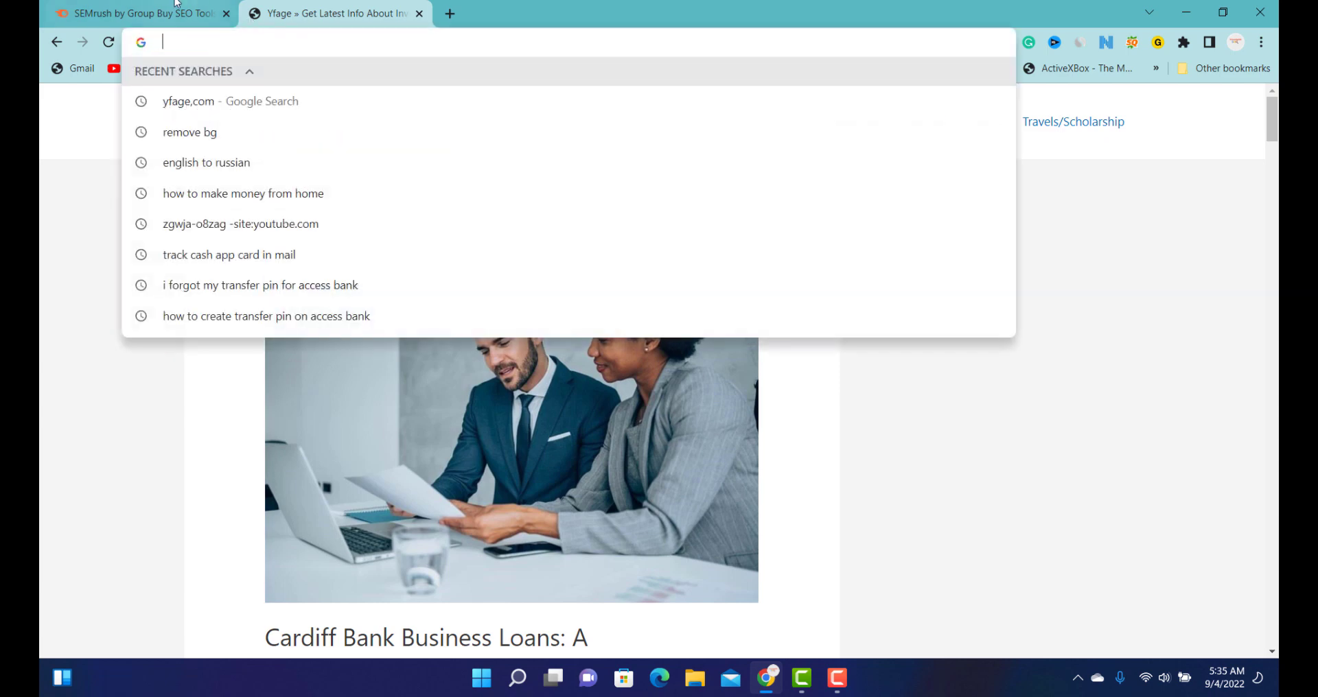
pyautogui.click(157, 6)
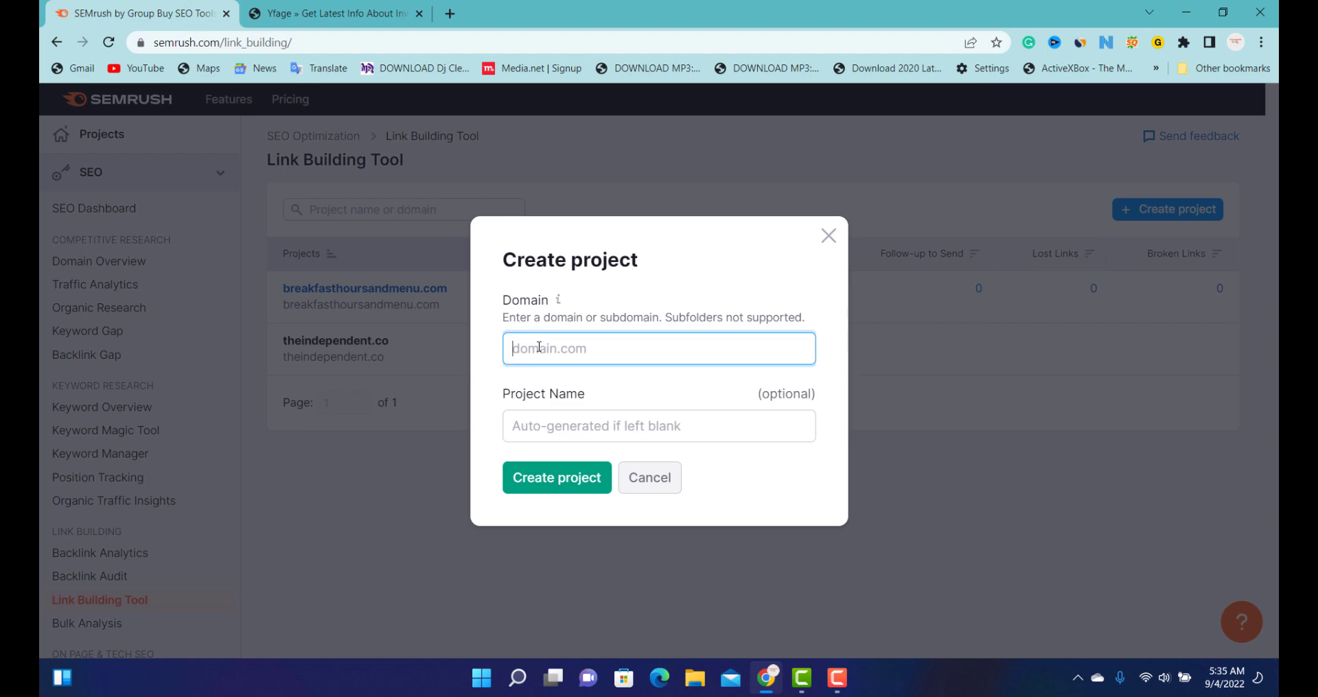
pyautogui.hotkey('ctrl', 'v')
pyautogui.press('BackSpace')
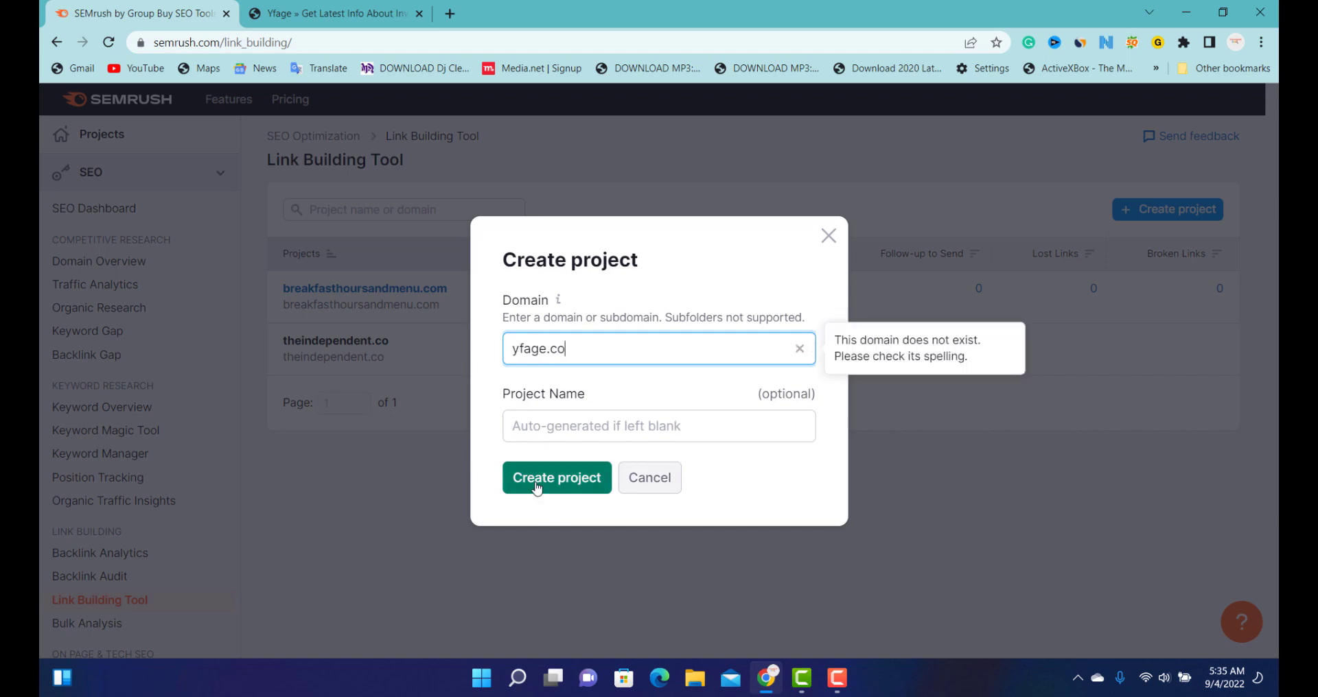
pyautogui.click(536, 488)
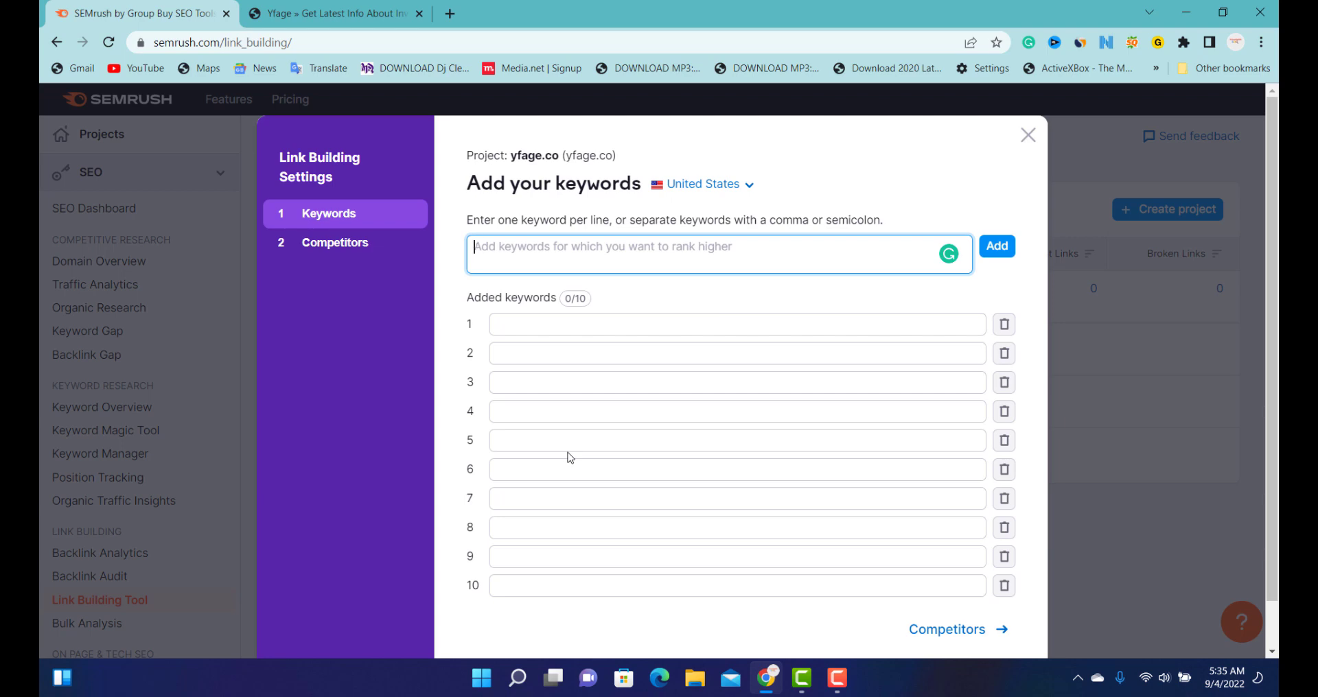
# Add yfage article titles, such as the Cardiff Bank Business Loans post, as keywords, then go to Competitors
pyautogui.click(337, 14)
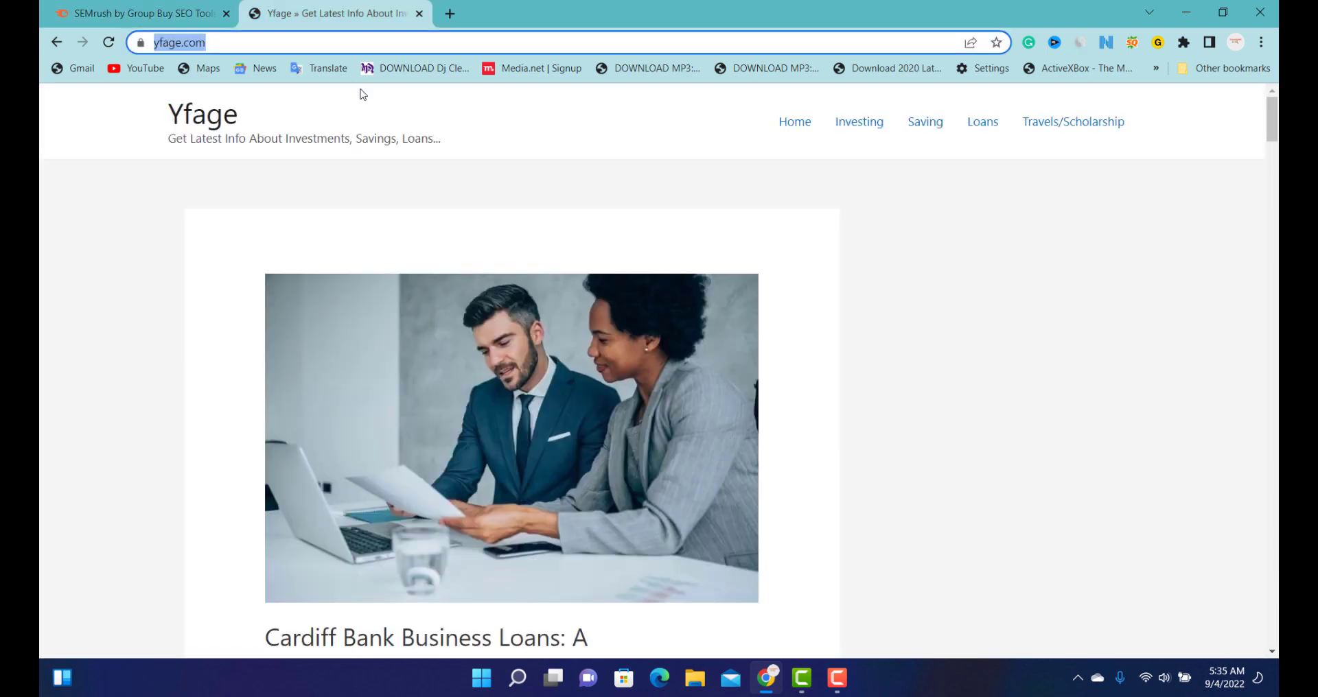
pyautogui.scroll(-5, 627, 445)
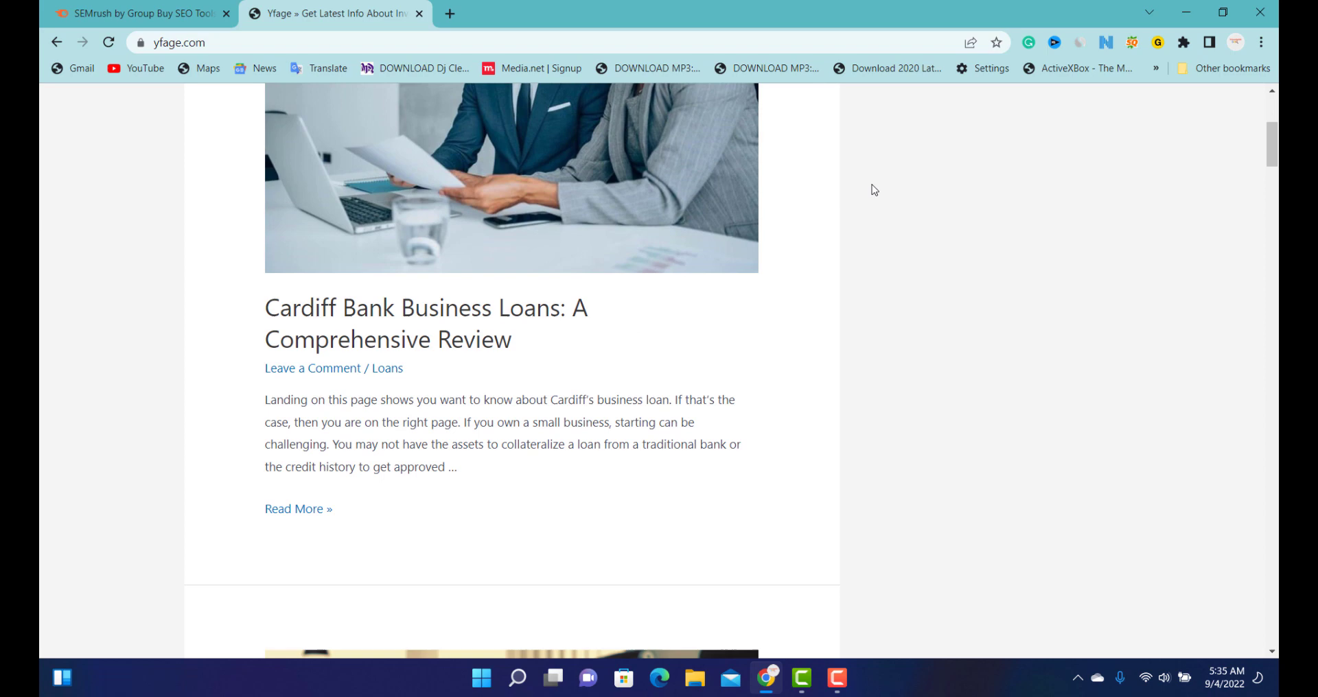
pyautogui.click(415, 308)
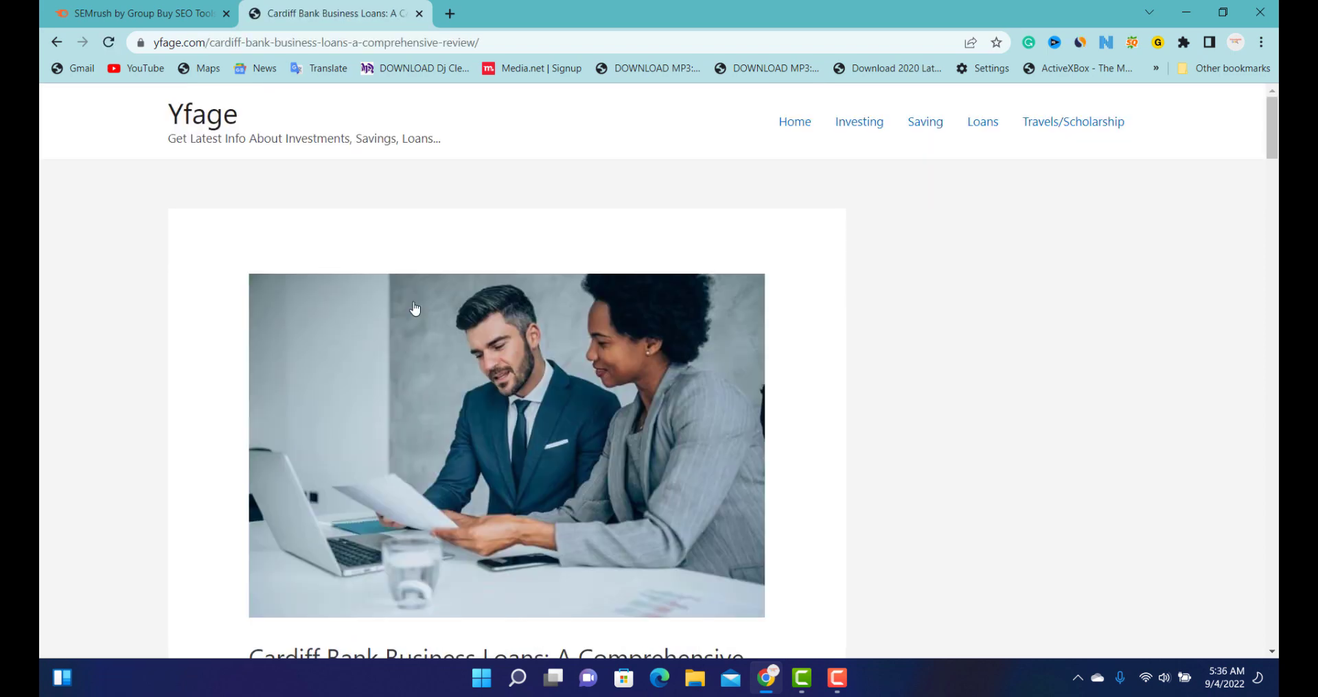
pyautogui.click(144, 13)
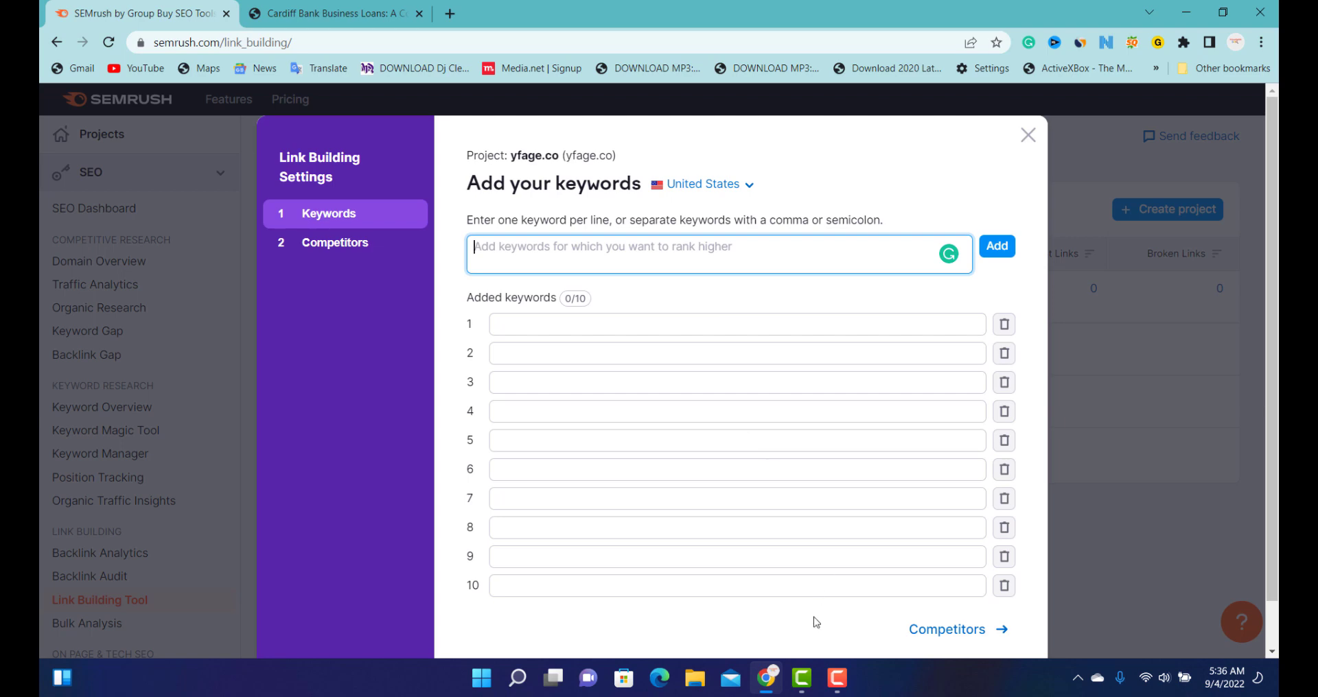
pyautogui.click(837, 678)
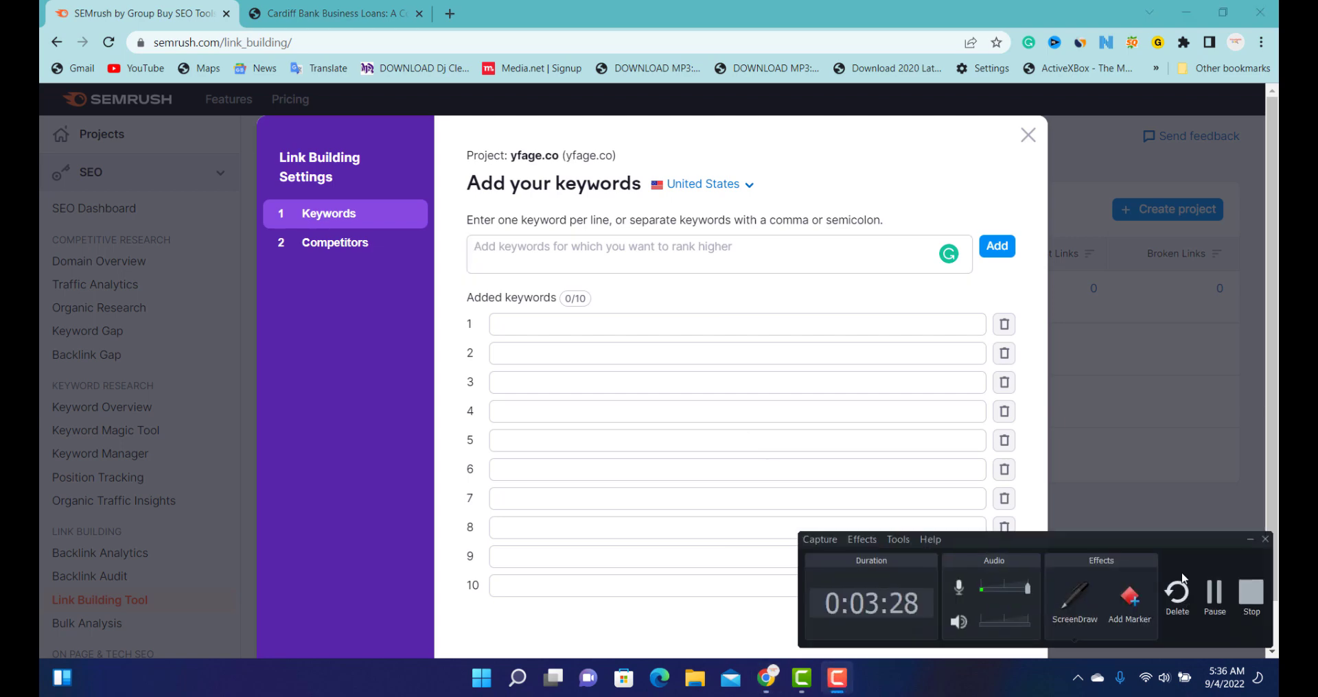
pyautogui.click(1214, 592)
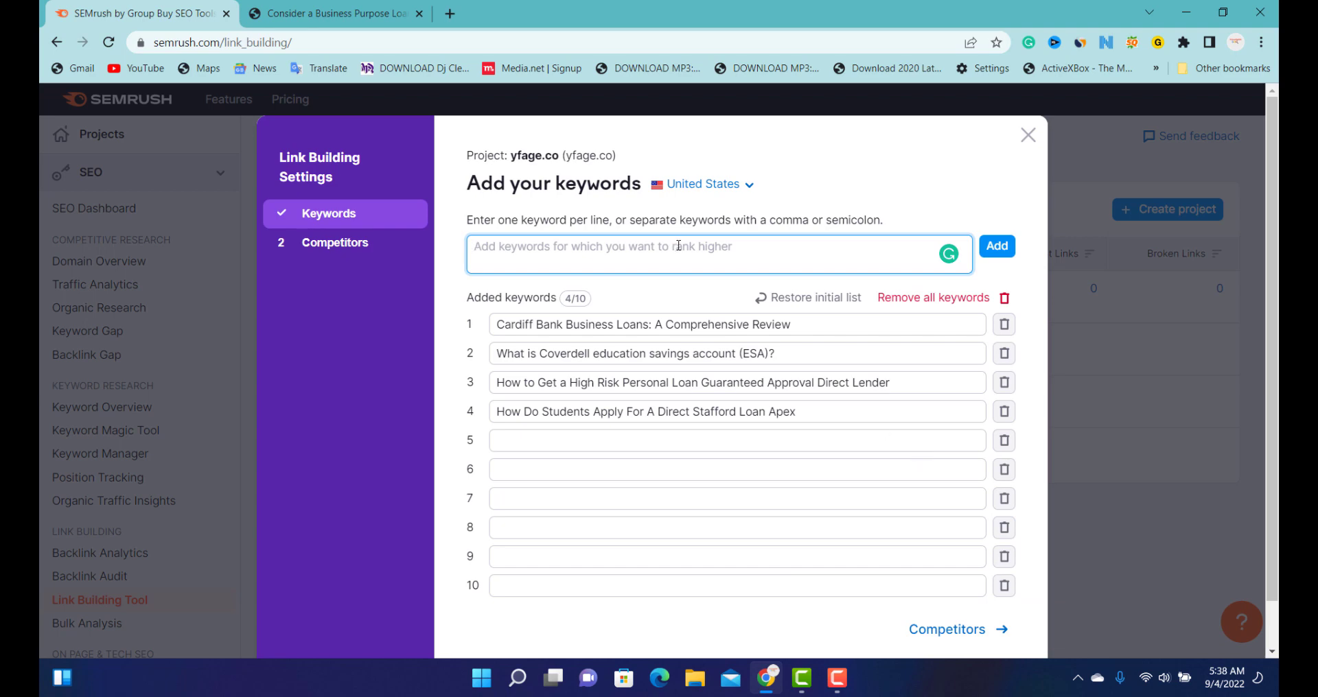
pyautogui.write('Why You Should Consider a Business Purpose Loan to Start Your Own Business')
pyautogui.click(988, 248)
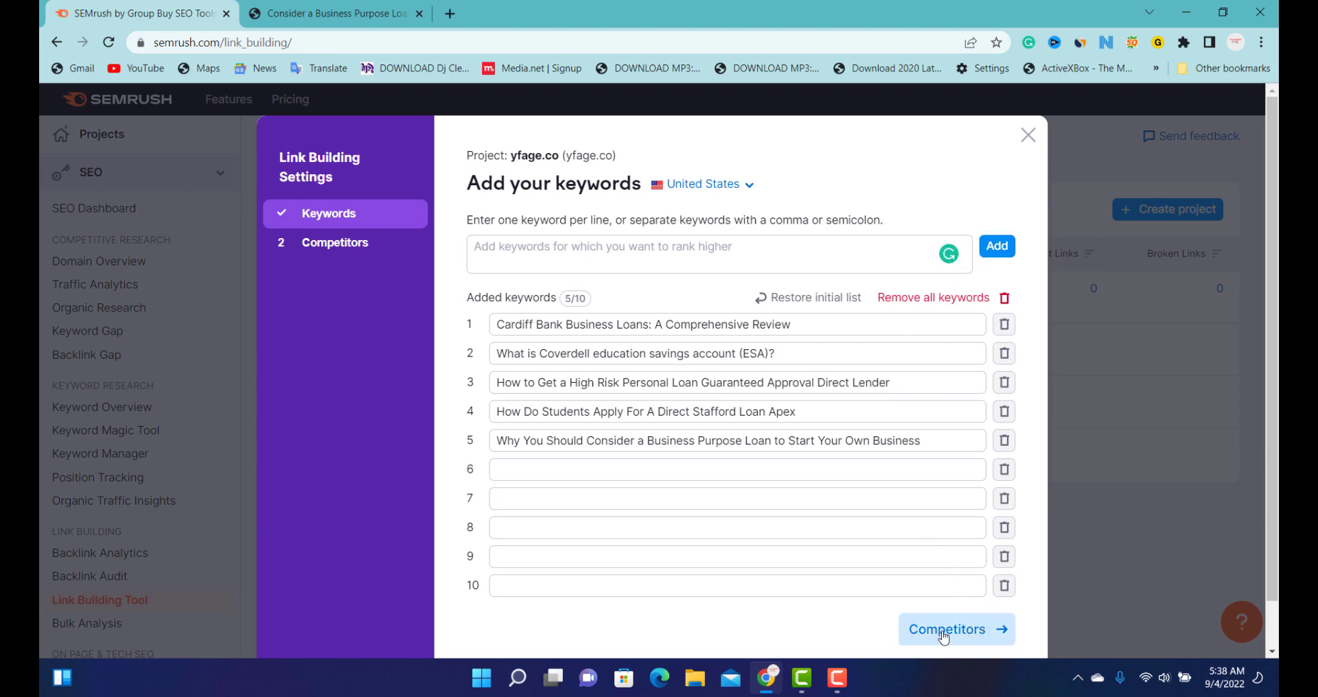
pyautogui.click(999, 633)
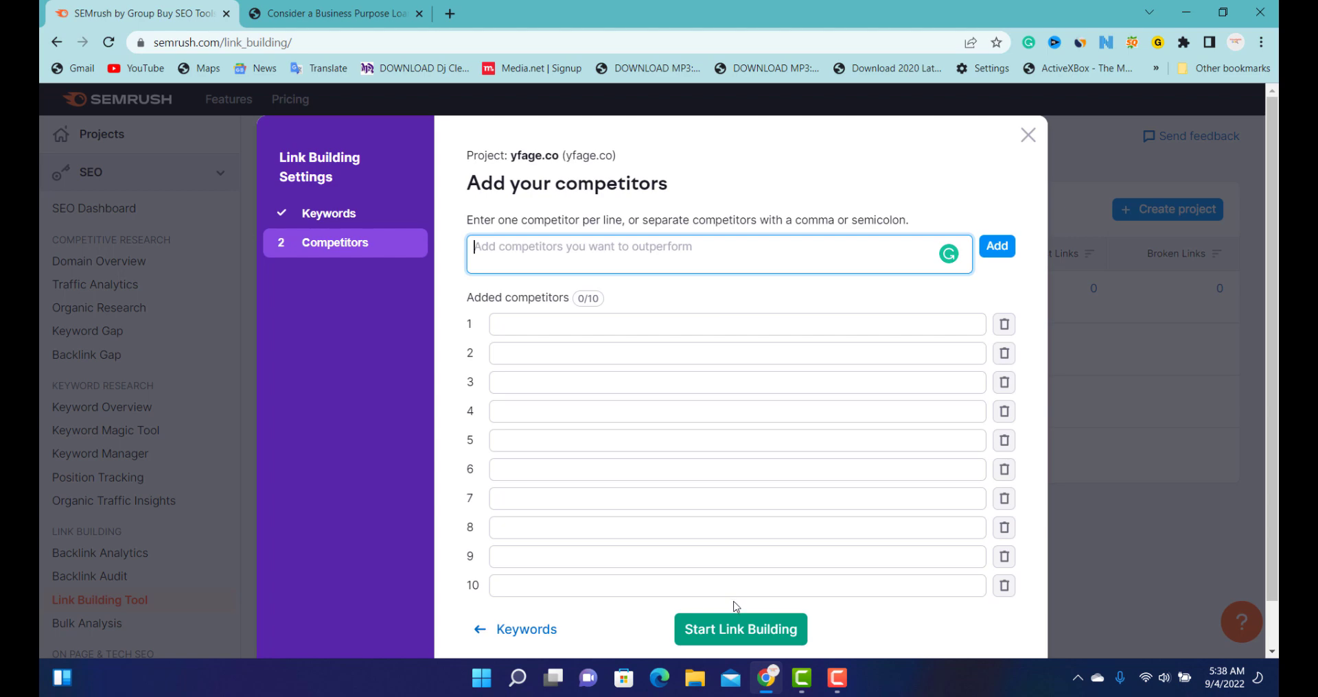
pyautogui.click(717, 632)
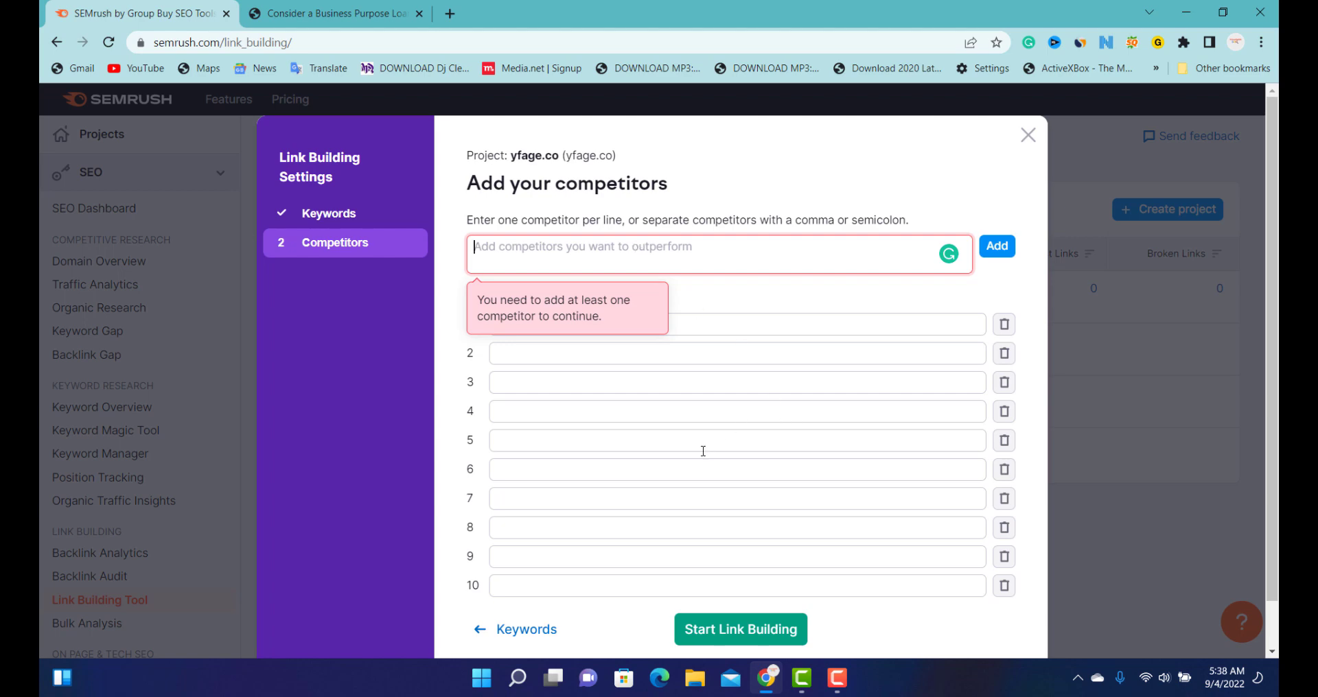
pyautogui.click(839, 687)
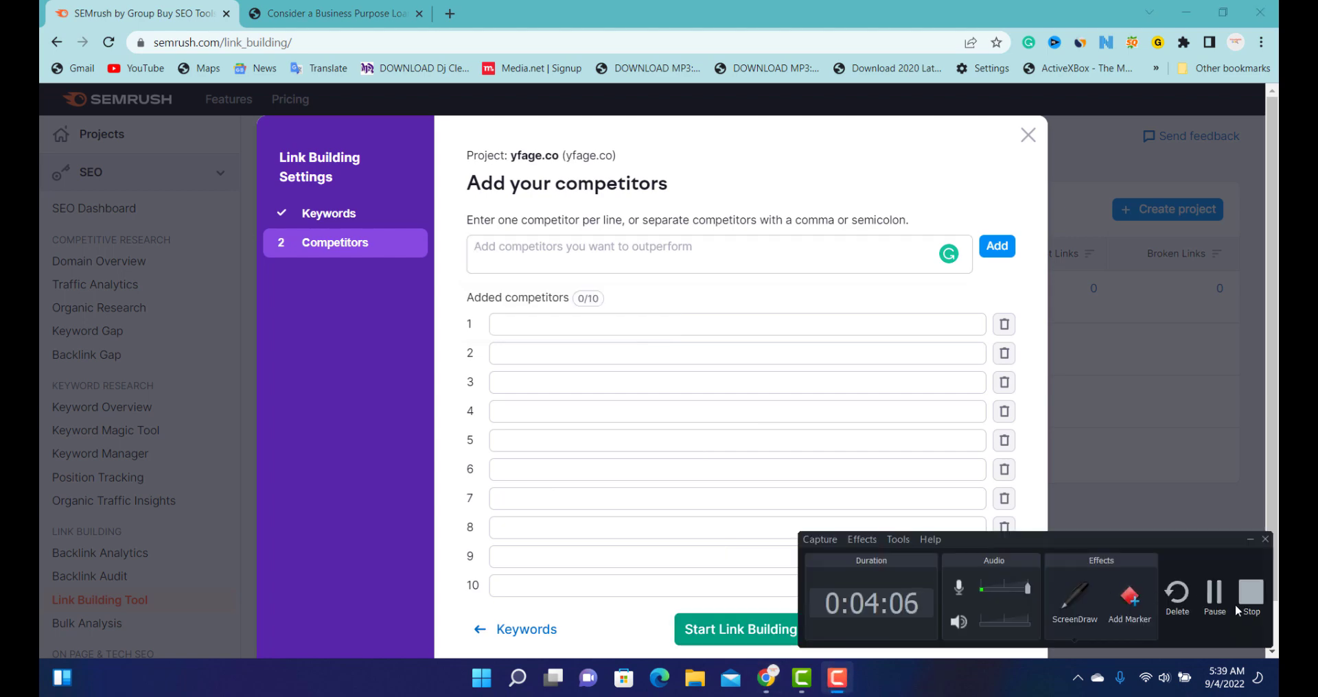
pyautogui.click(1214, 594)
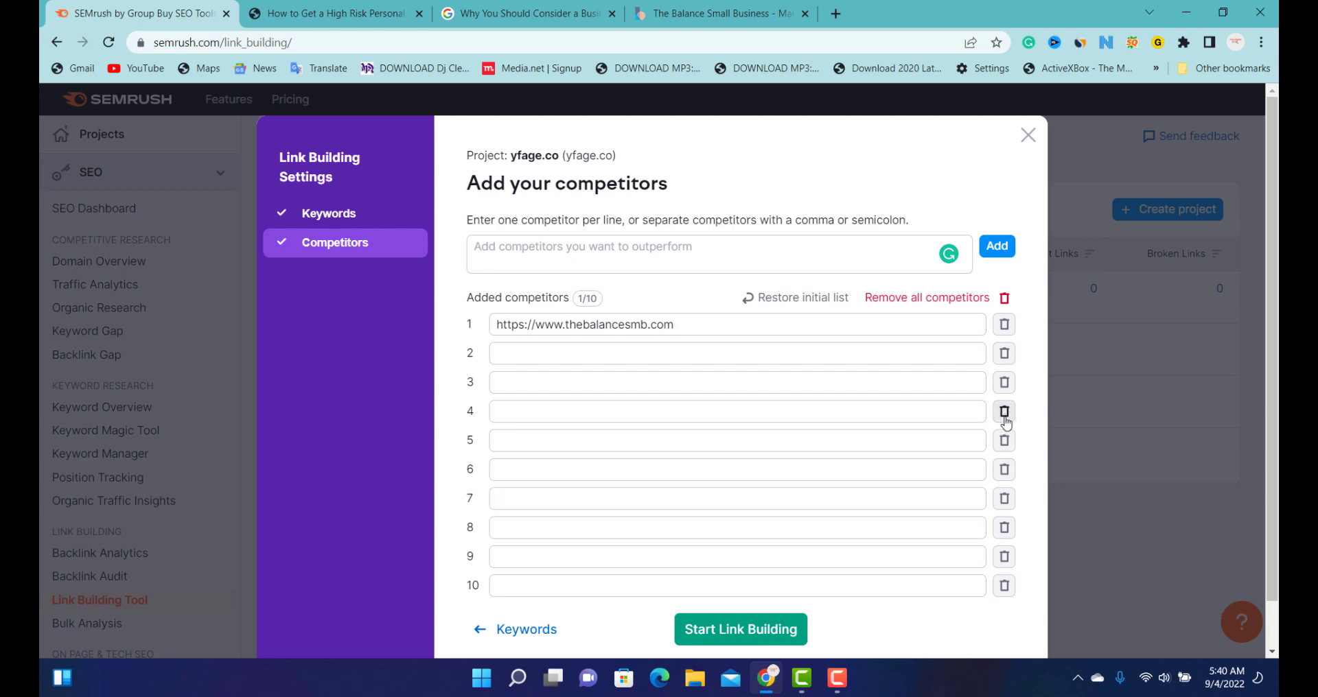
pyautogui.click(359, 5)
pyautogui.click(243, 109)
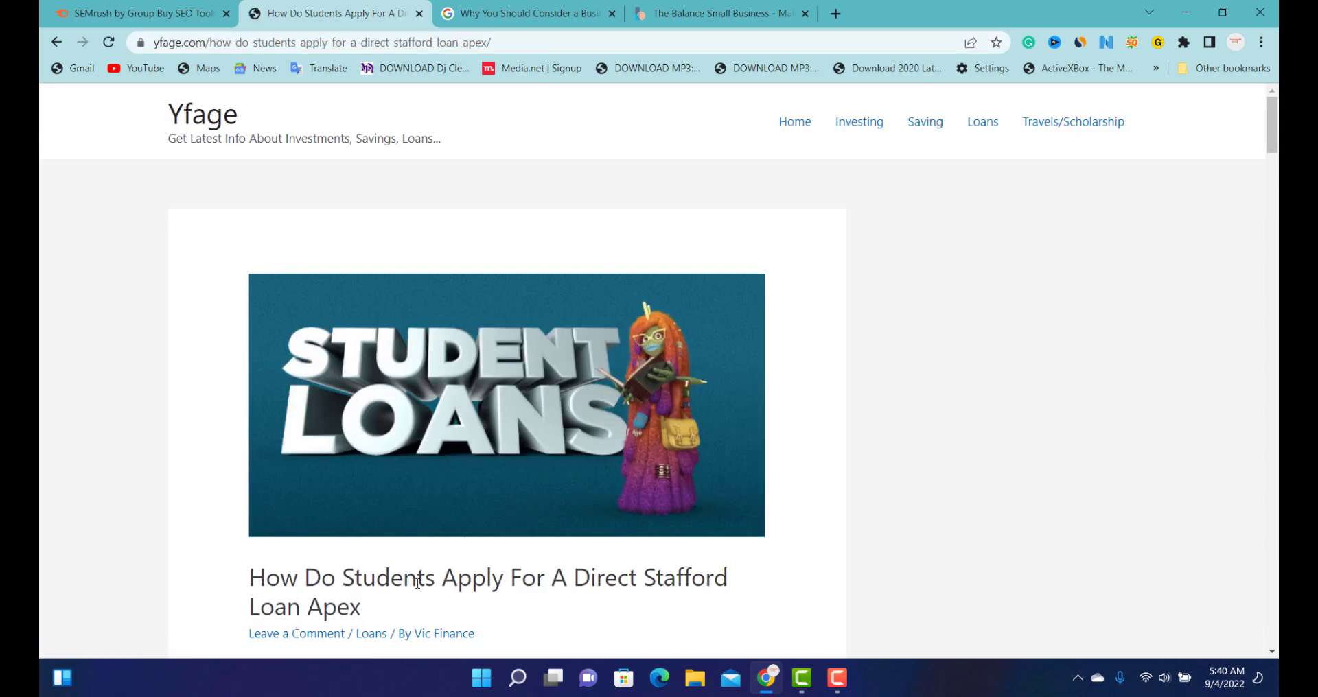
# Search Google for the Stafford loan article's heading
pyautogui.moveTo(416, 582); pyautogui.dragTo(377, 618)
pyautogui.click(237, 570)
pyautogui.rightClick(367, 603)
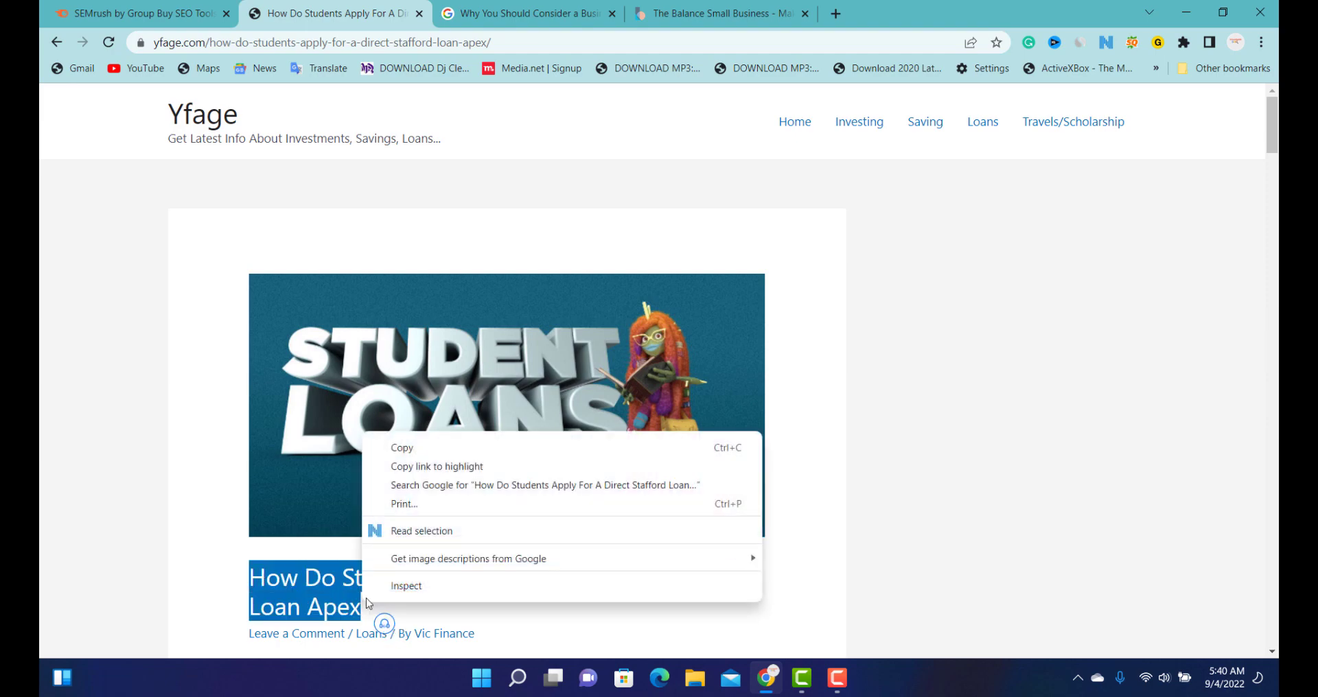
pyautogui.click(520, 486)
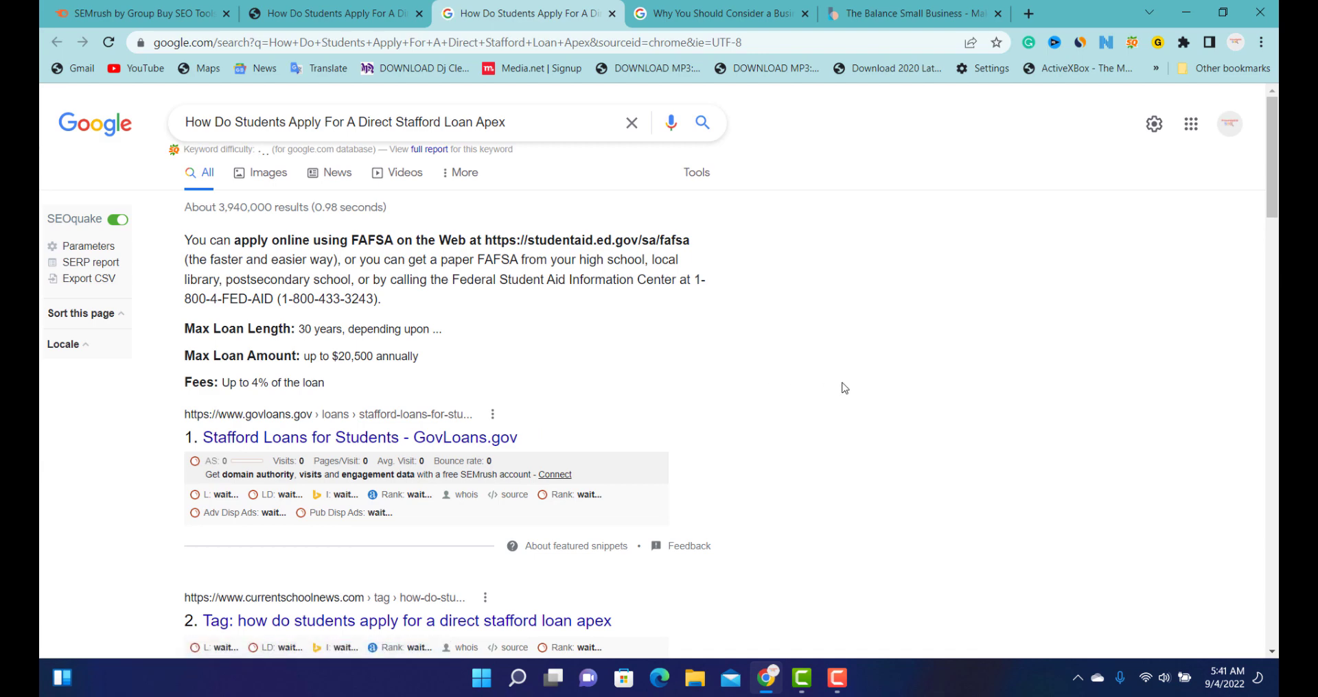
# Check the brainly and answers.com results, then open the currentschoolnews.com tag page
pyautogui.scroll(-7, 844, 388)
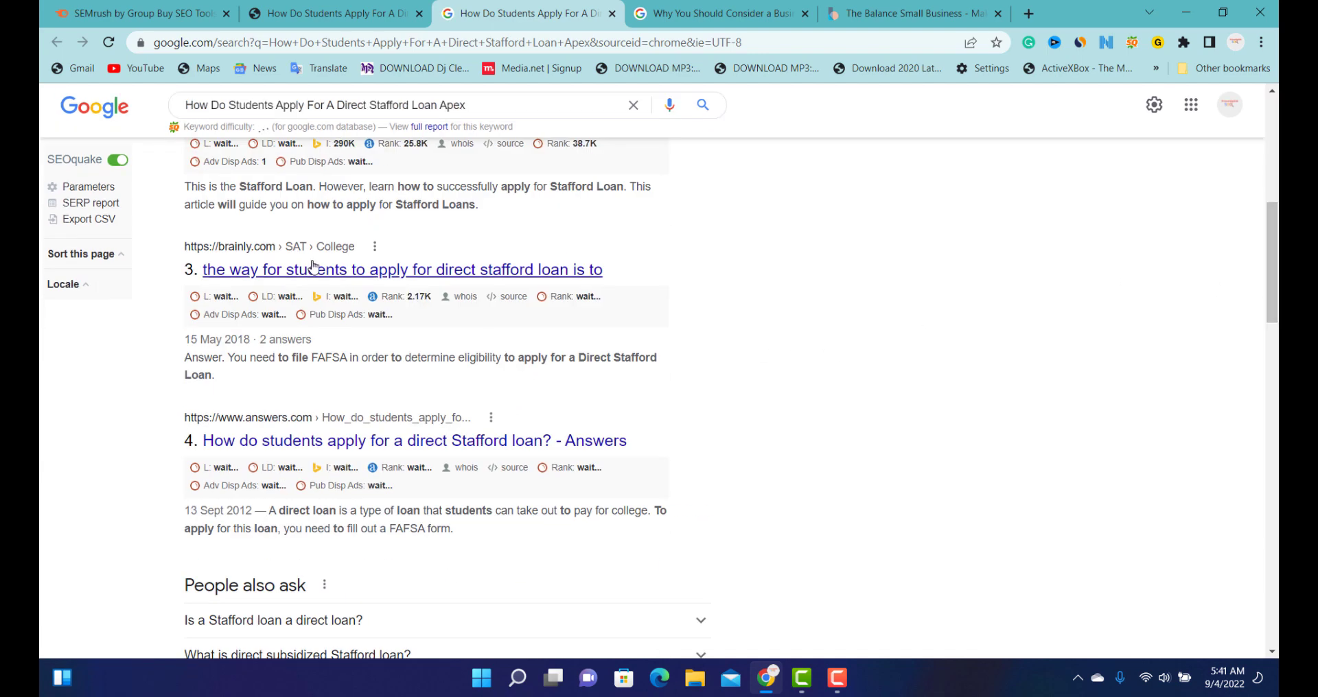
pyautogui.click(312, 266)
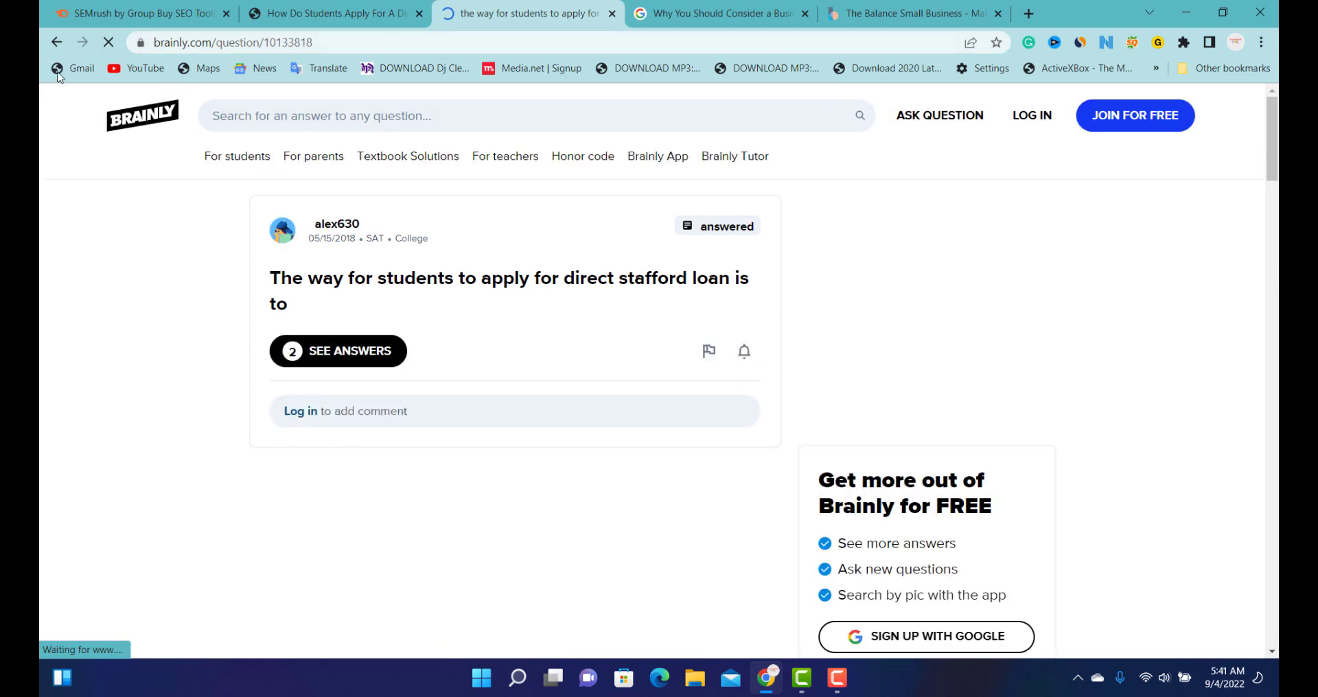
pyautogui.click(52, 43)
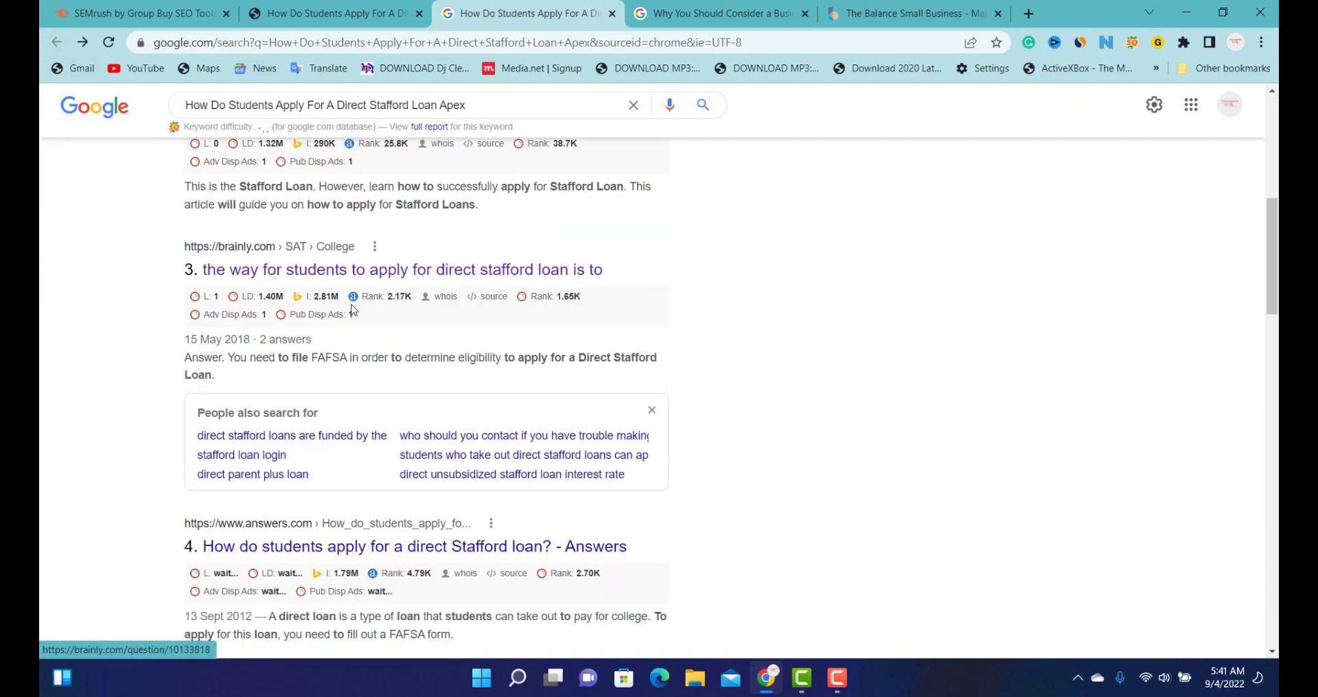
pyautogui.scroll(-2, 618, 368)
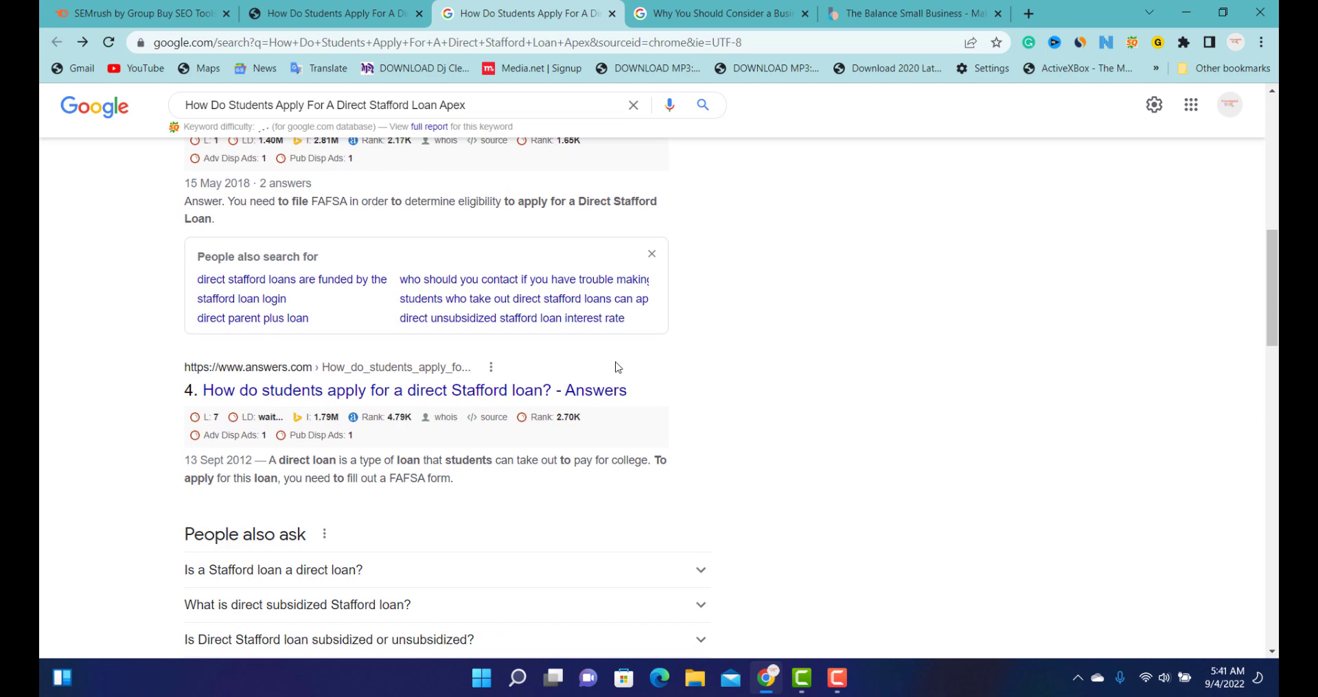
pyautogui.click(418, 391)
pyautogui.scroll(-6, 384, 296)
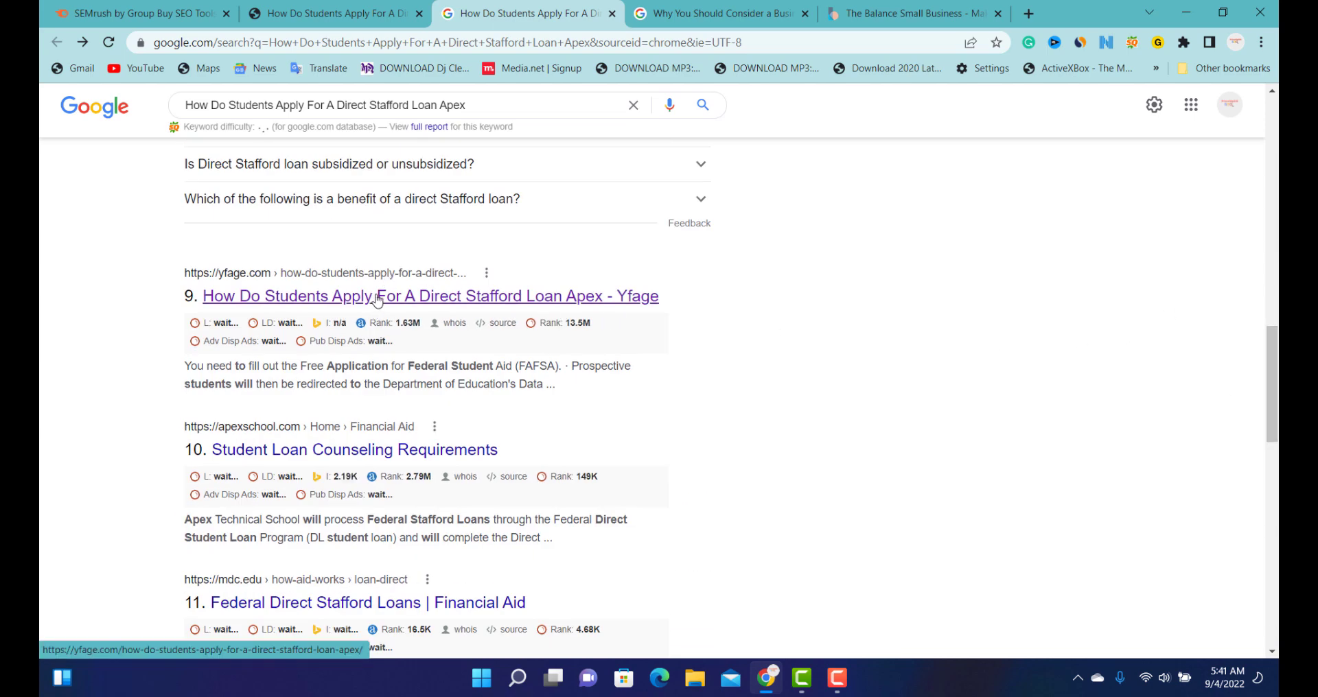
pyautogui.moveTo(1271, 384); pyautogui.dragTo(1255, 154)
pyautogui.scroll(-2, 660, 312)
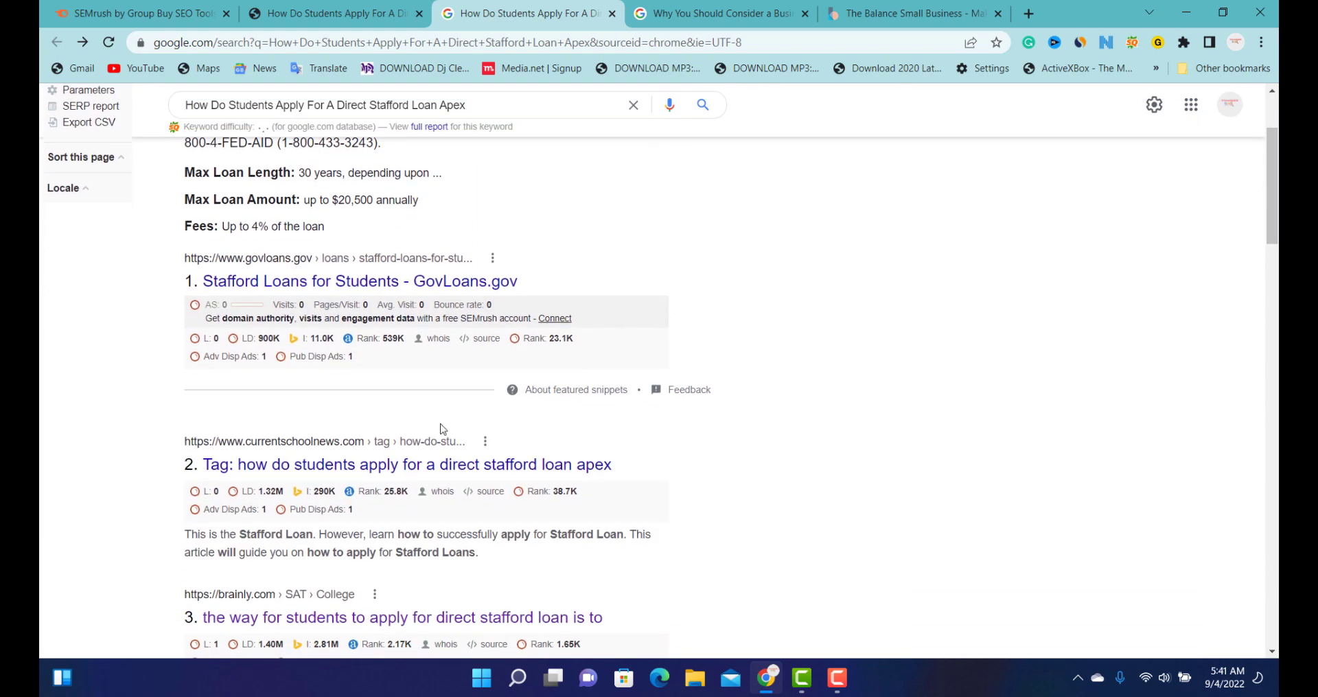
pyautogui.click(357, 462)
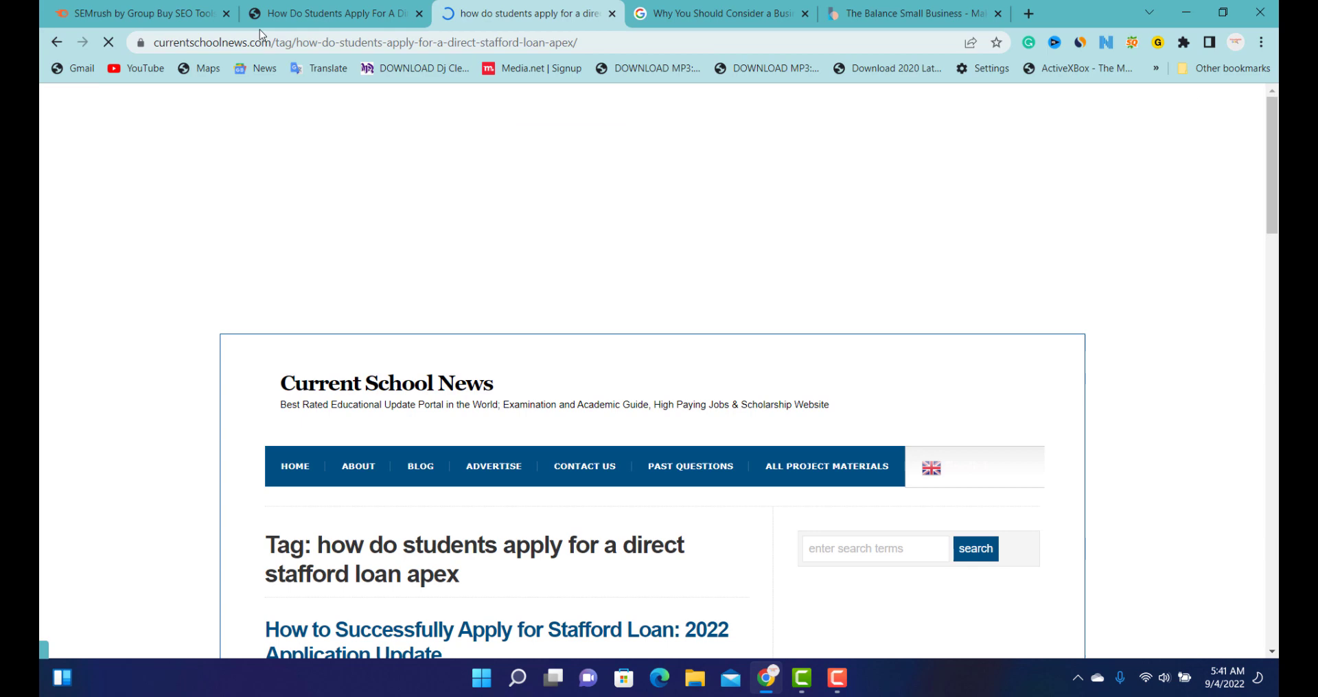
pyautogui.moveTo(272, 43); pyautogui.dragTo(162, 43)
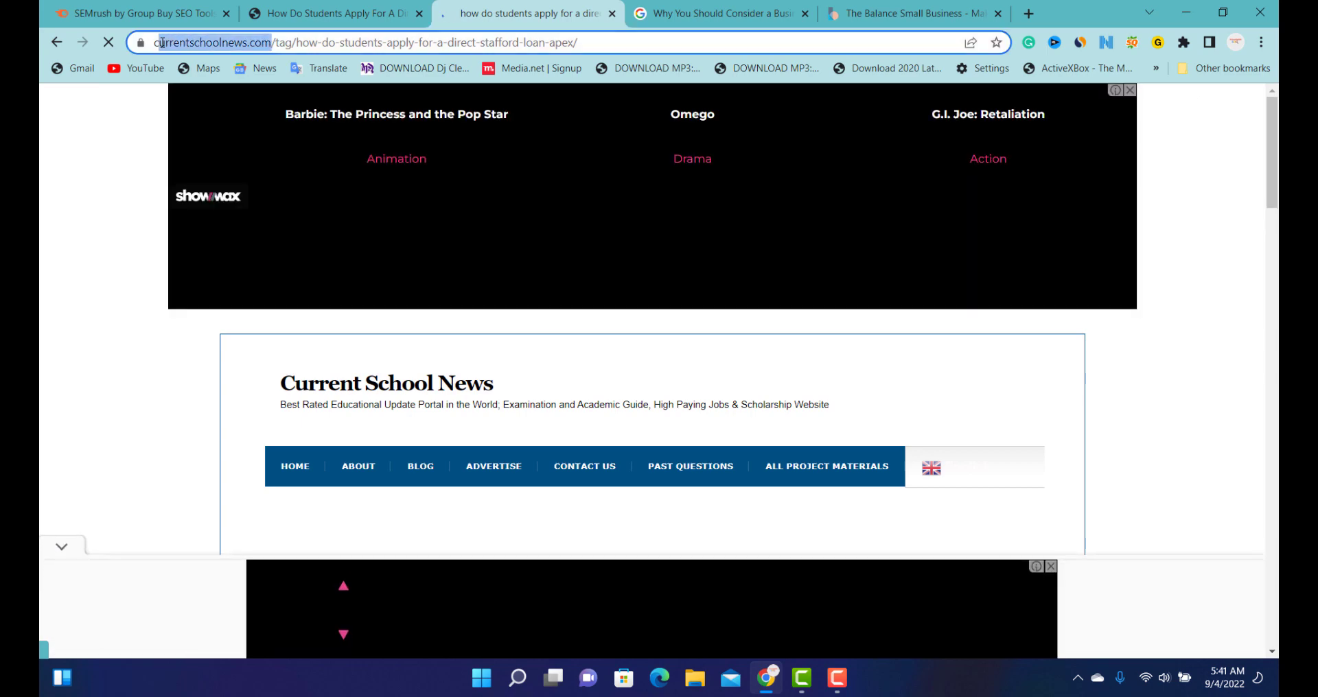
pyautogui.click(328, 43)
pyautogui.moveTo(339, 43); pyautogui.dragTo(151, 44)
pyautogui.hotkey('ctrl', 'c')
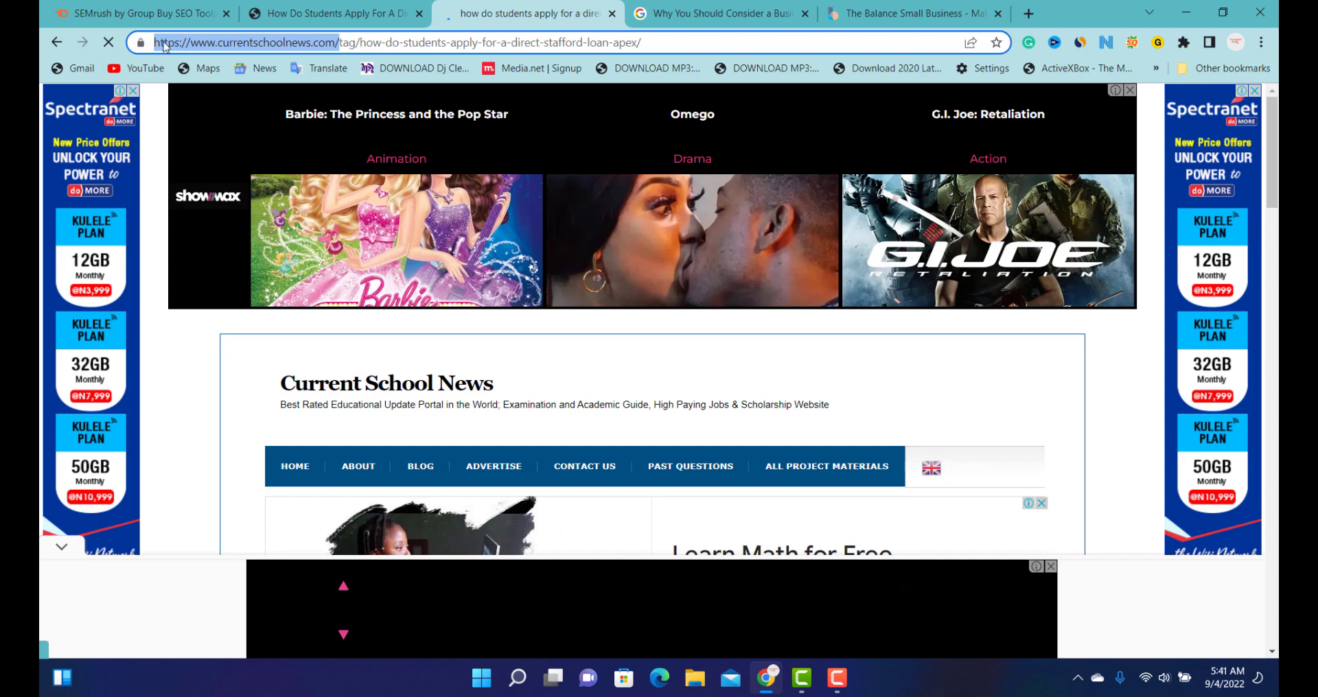
pyautogui.press('BackSpace')
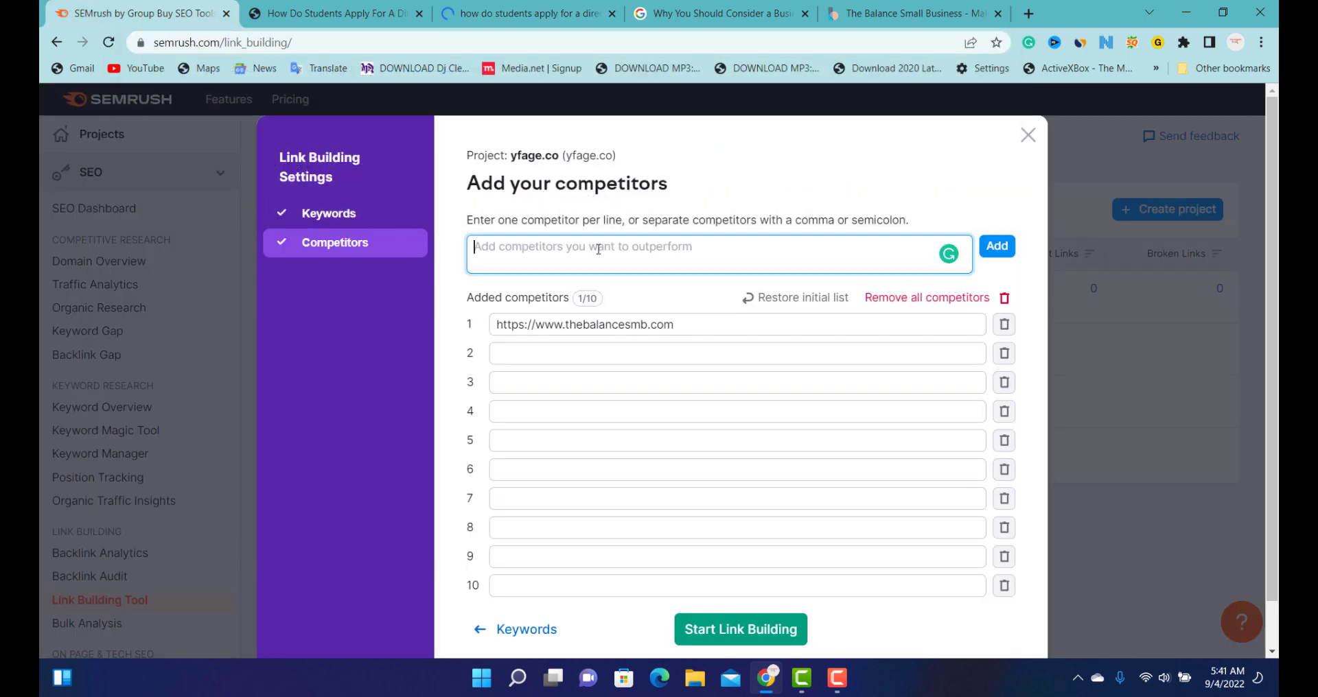
pyautogui.hotkey('ctrl', 'v')
pyautogui.click(996, 246)
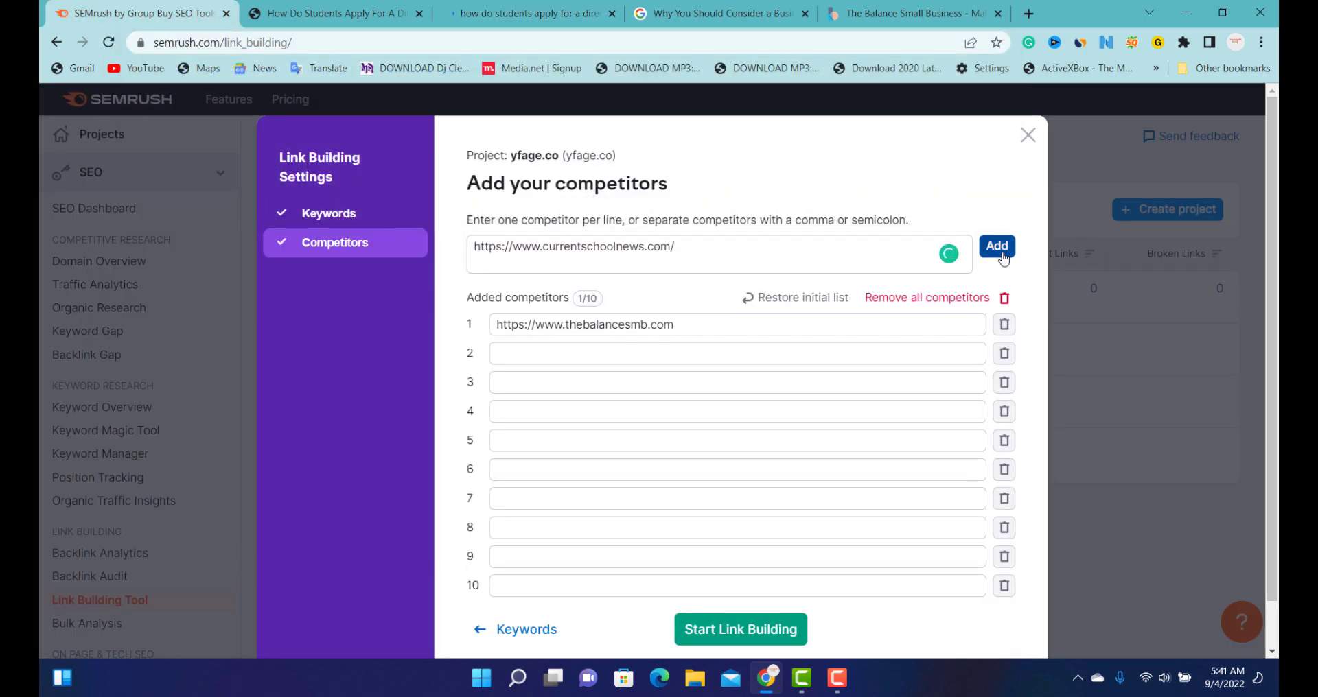
pyautogui.click(756, 636)
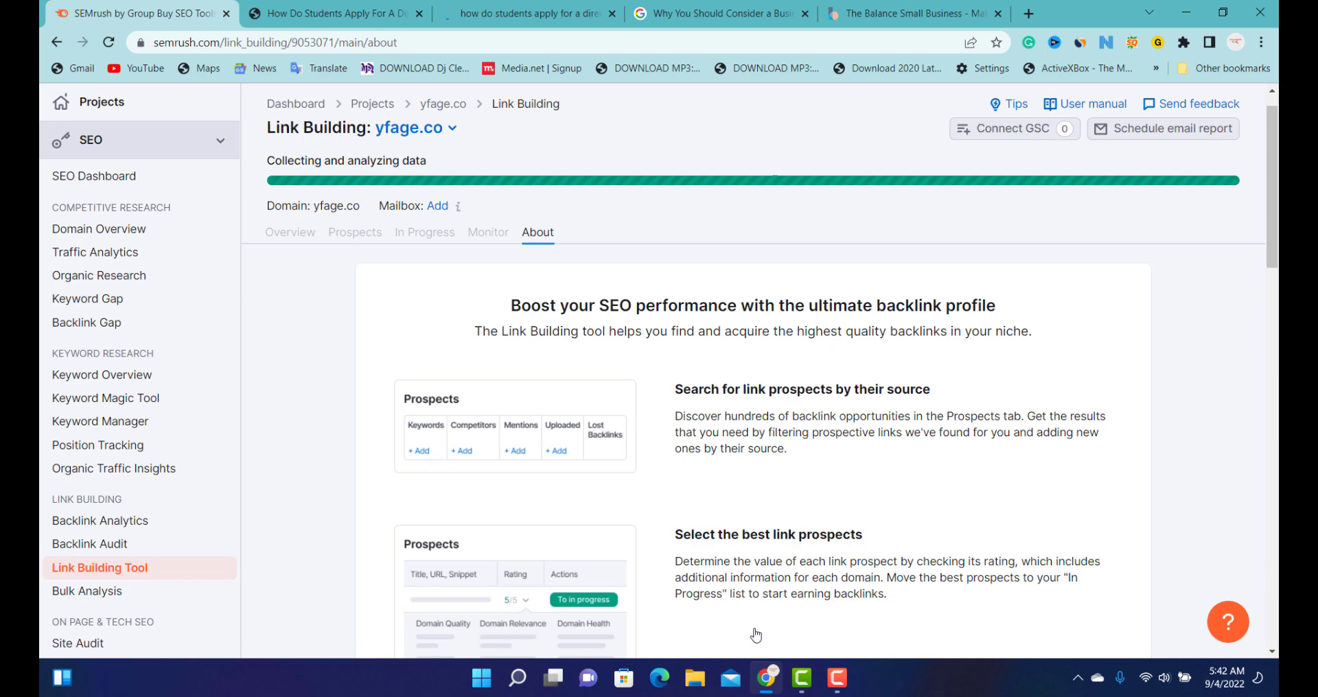
# View the 1,164 domain prospects found once data collection completes
pyautogui.click(837, 678)
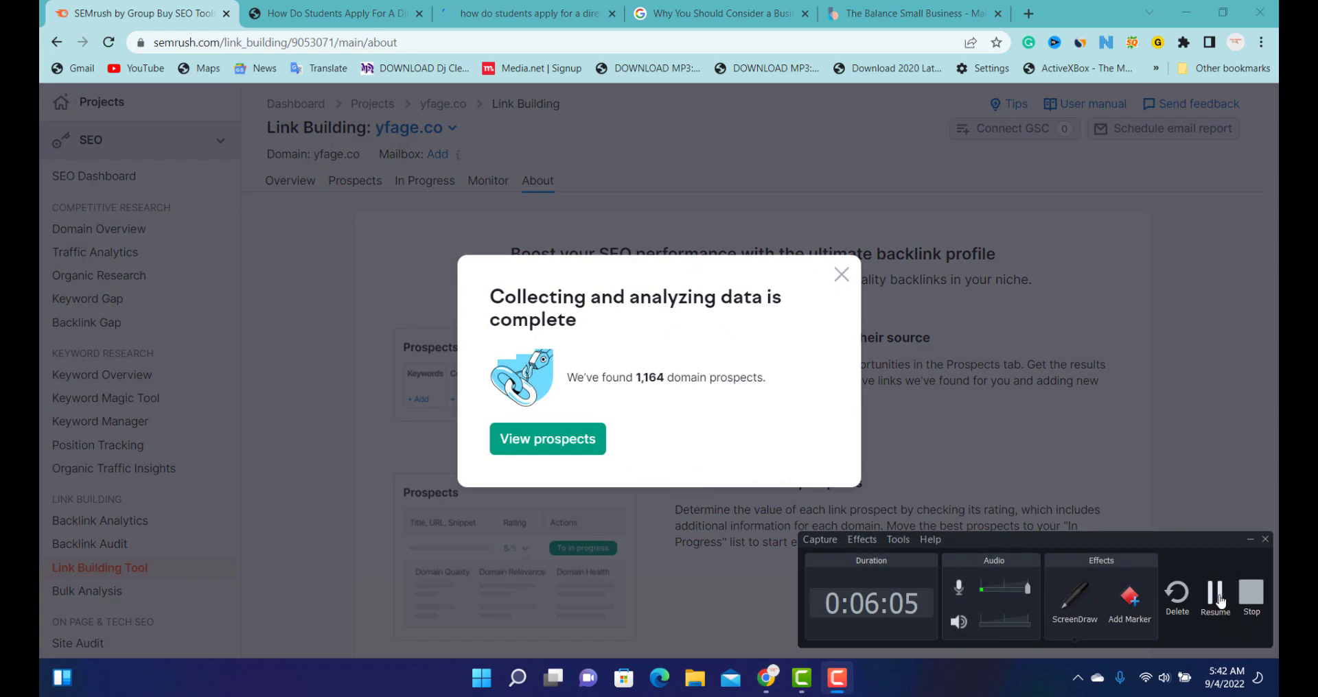
pyautogui.click(1249, 540)
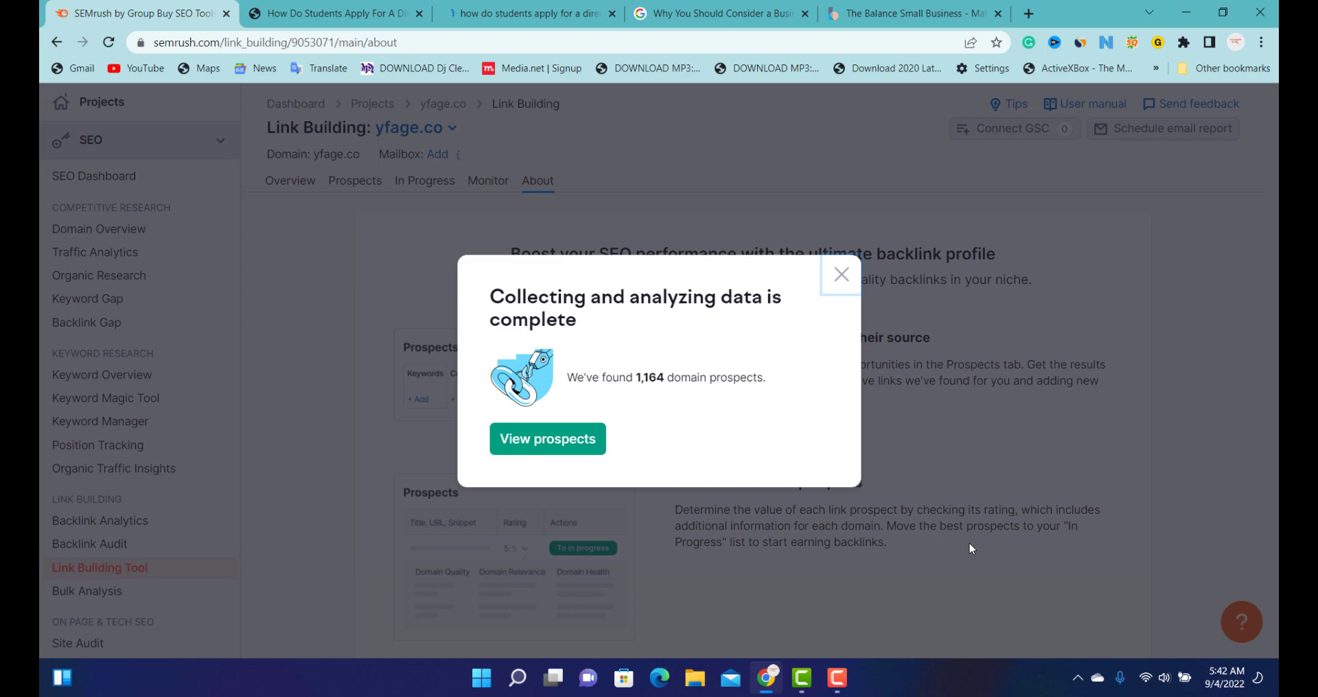
pyautogui.click(553, 441)
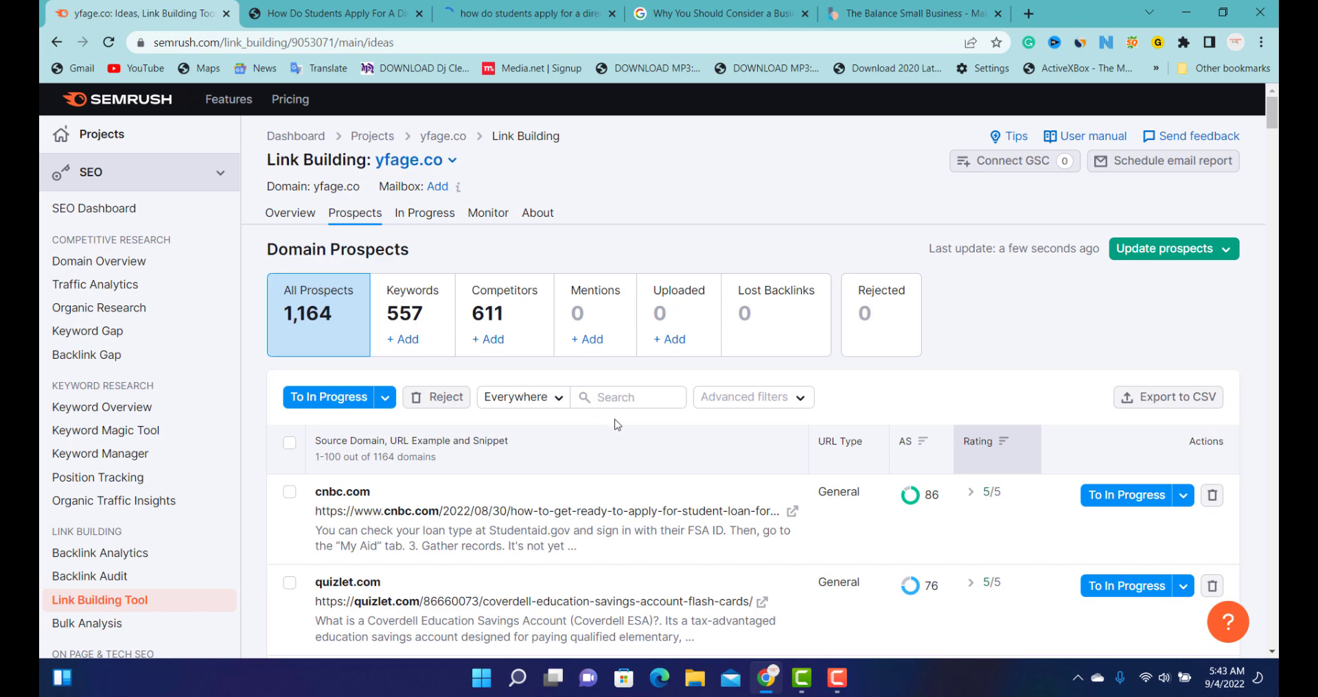
pyautogui.scroll(-7, 1268, 232)
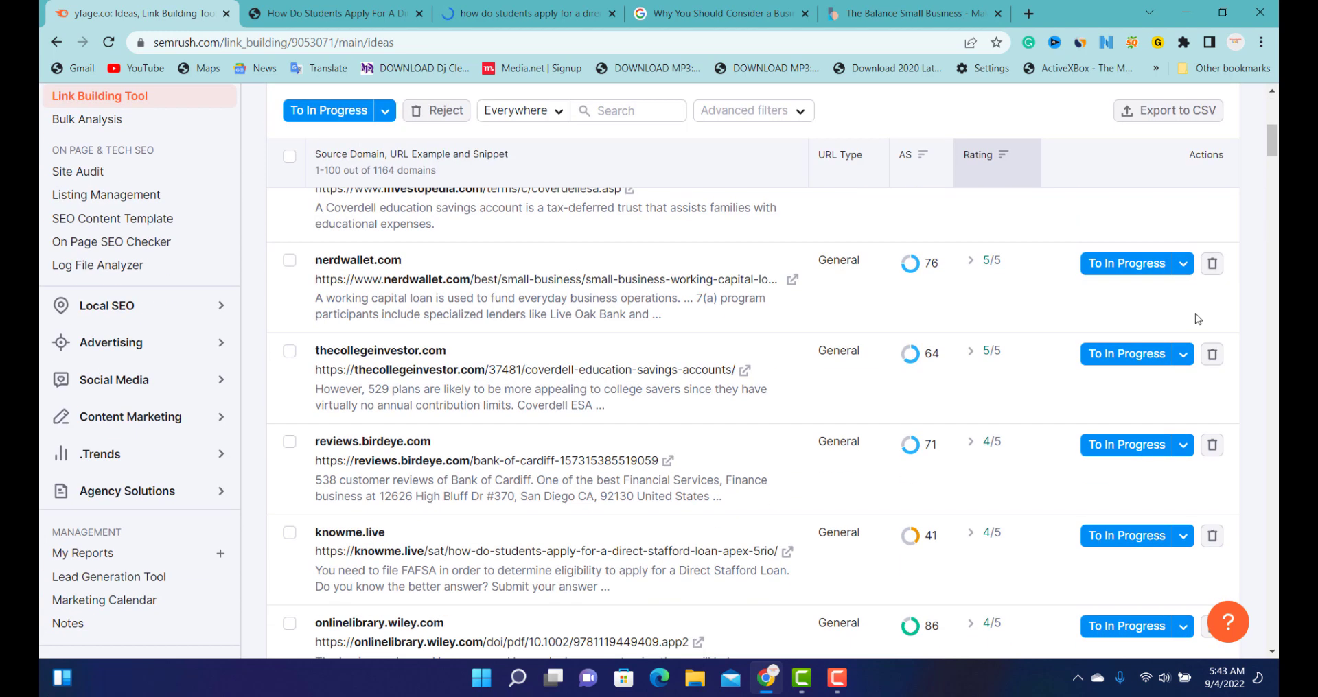
pyautogui.click(959, 353)
pyautogui.moveTo(992, 354); pyautogui.dragTo(906, 362)
pyautogui.click(891, 389)
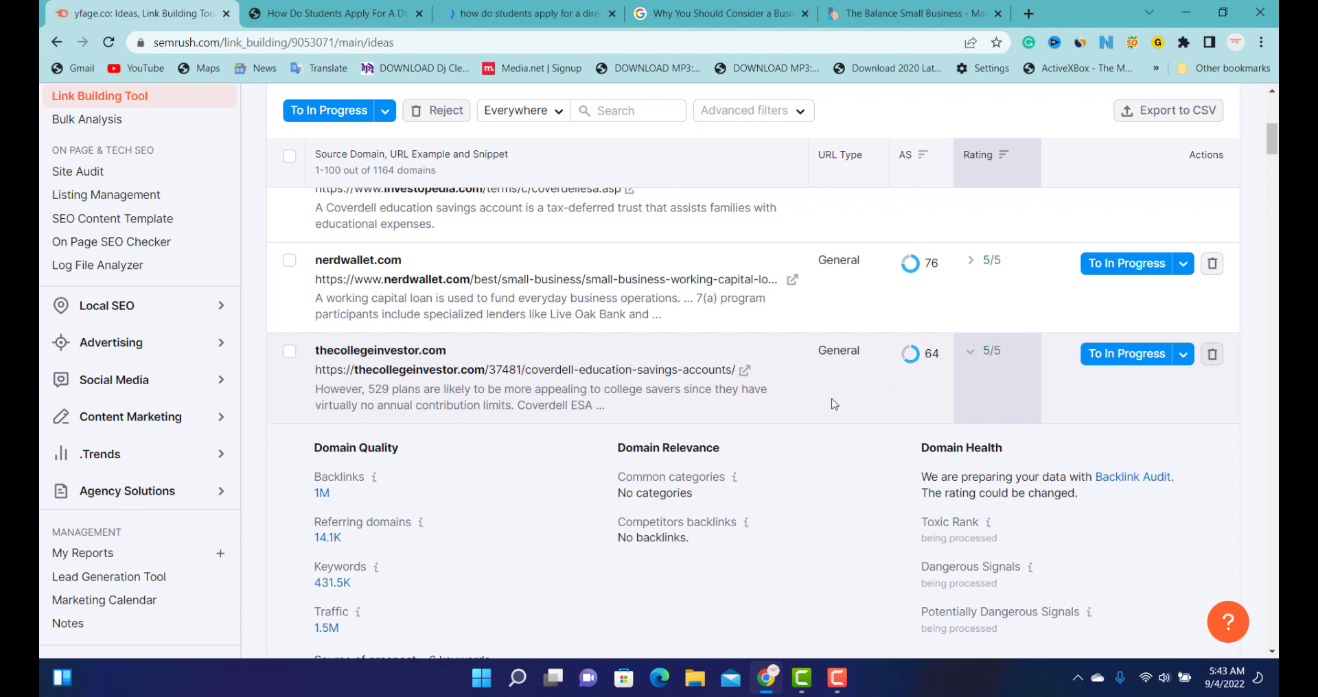
pyautogui.click(1273, 374)
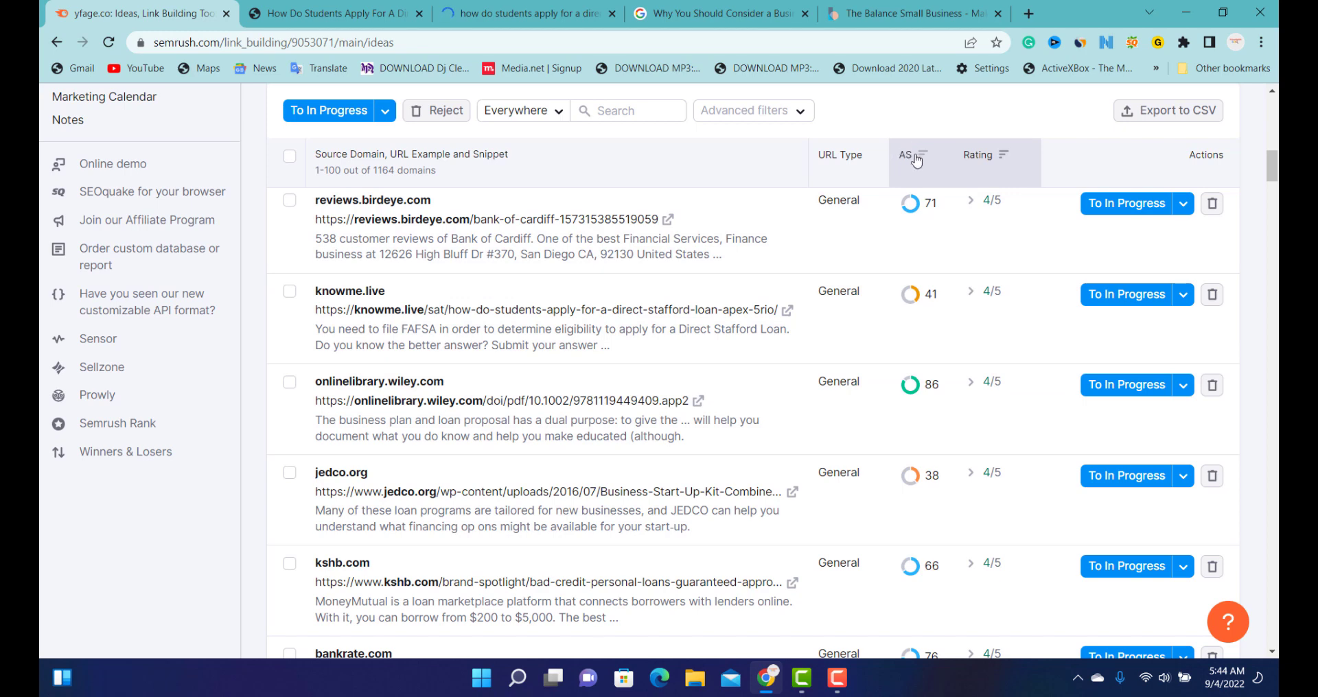
pyautogui.moveTo(910, 156)
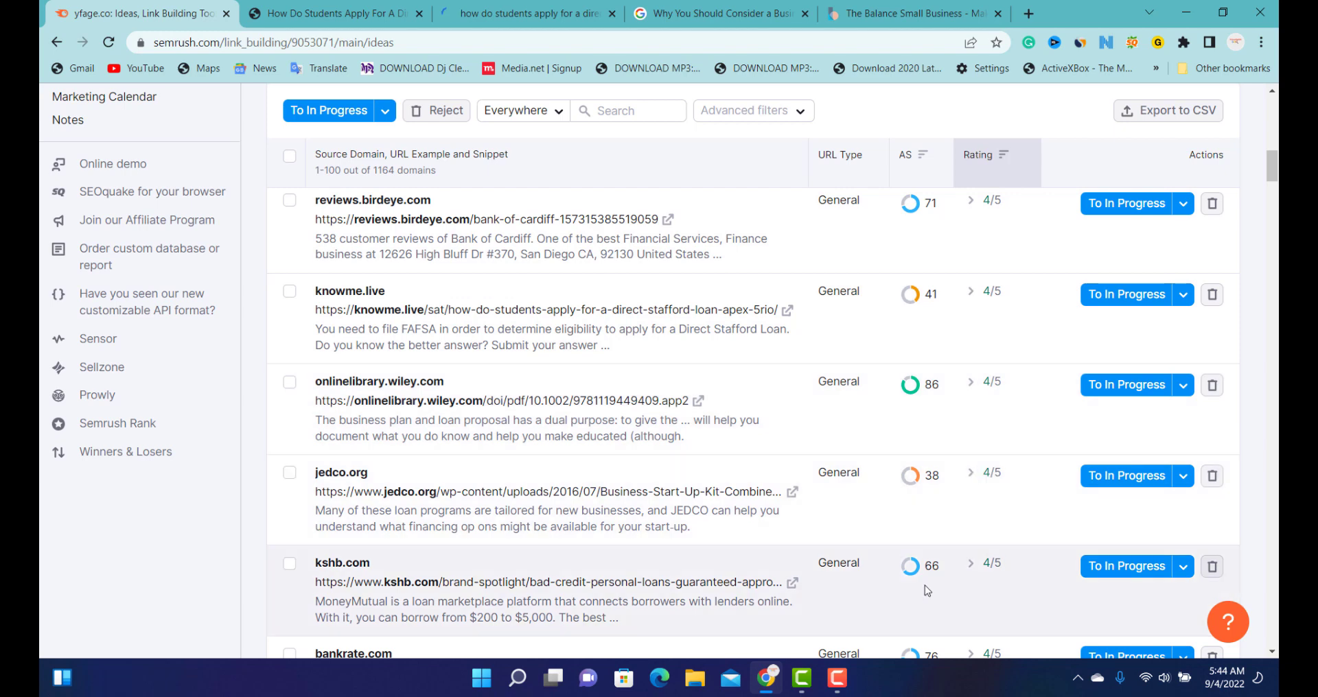
pyautogui.scroll(-7, 925, 586)
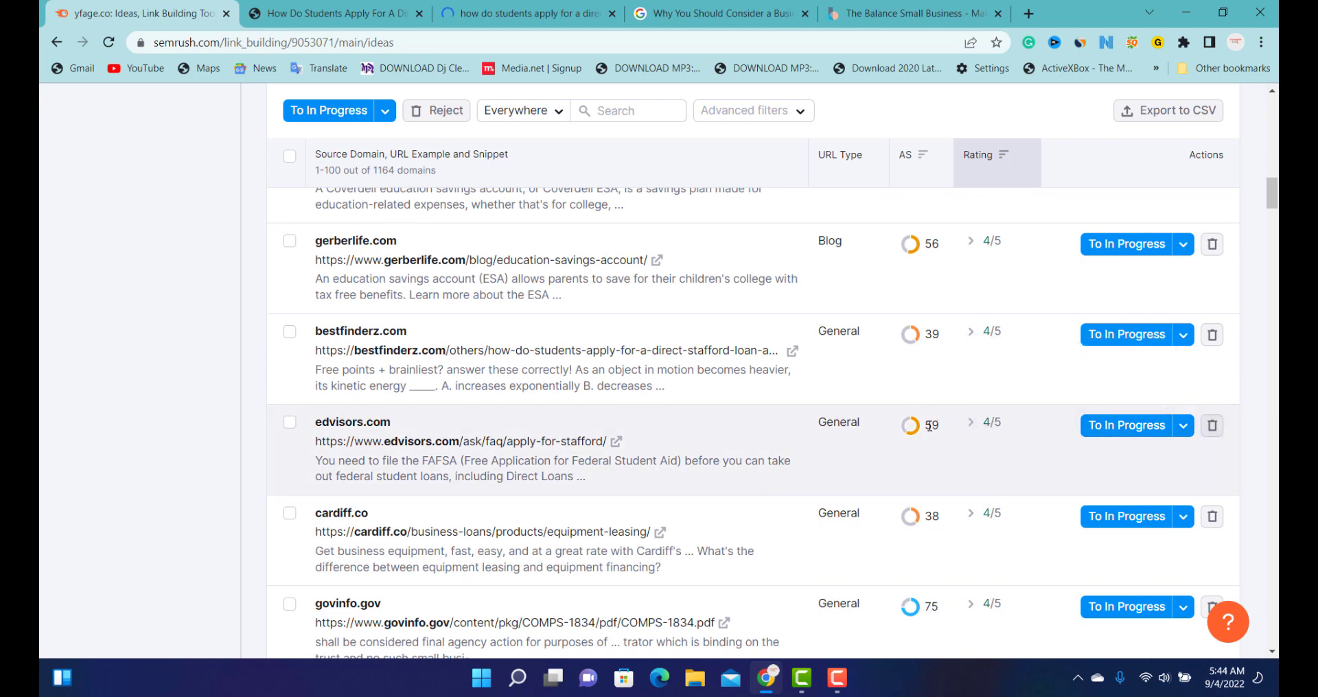
# Move edvisors.com to In Progress, review that list, then return to the Prospects list
pyautogui.click(1119, 440)
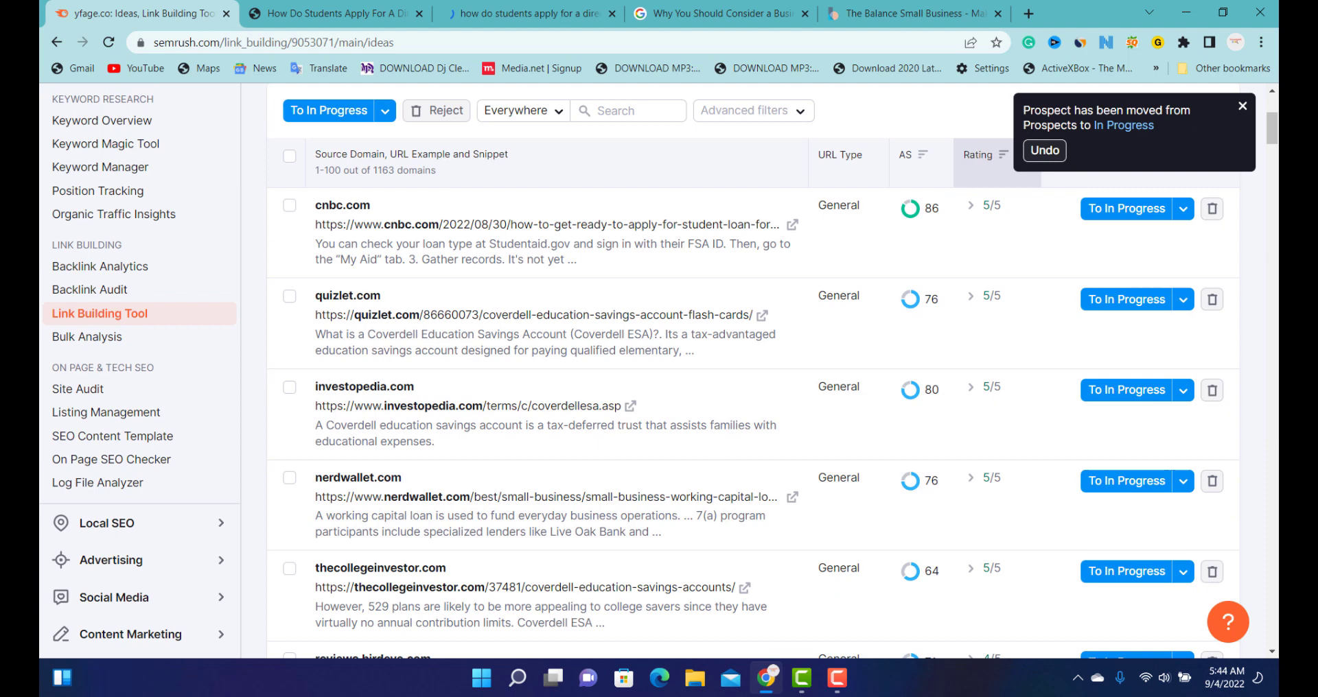
pyautogui.moveTo(1274, 137); pyautogui.dragTo(1273, 121)
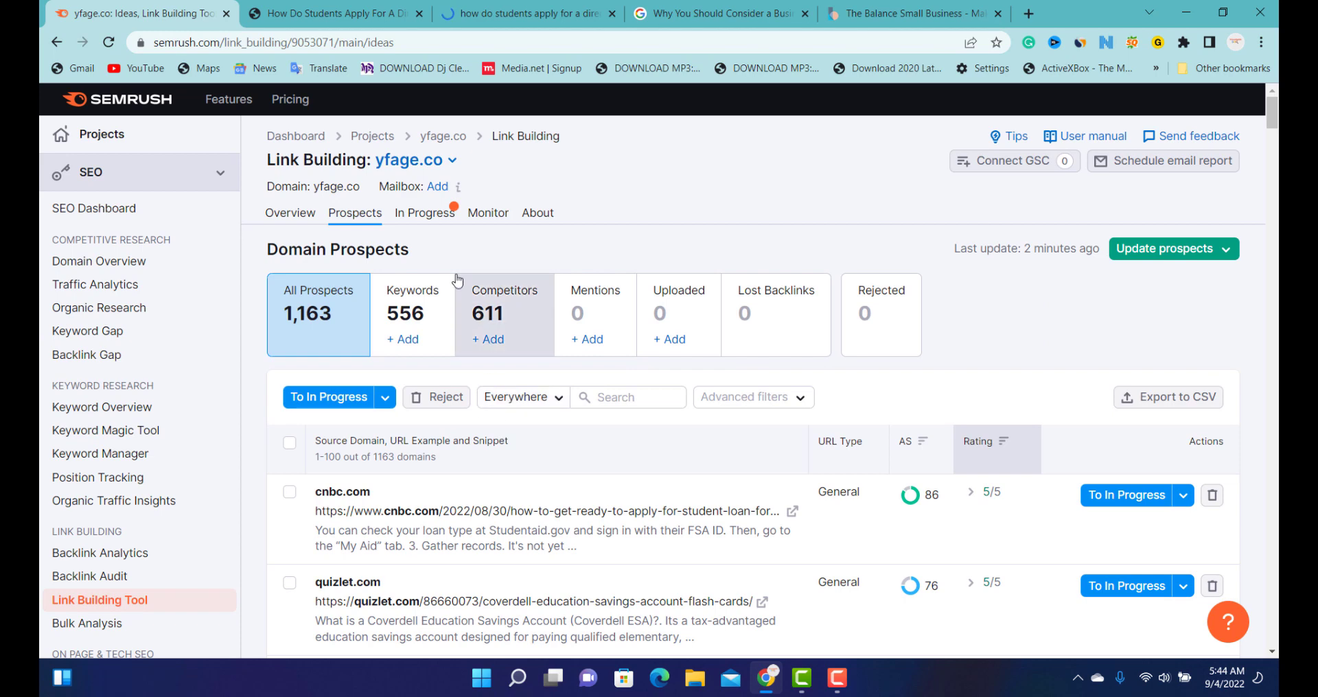
pyautogui.click(440, 228)
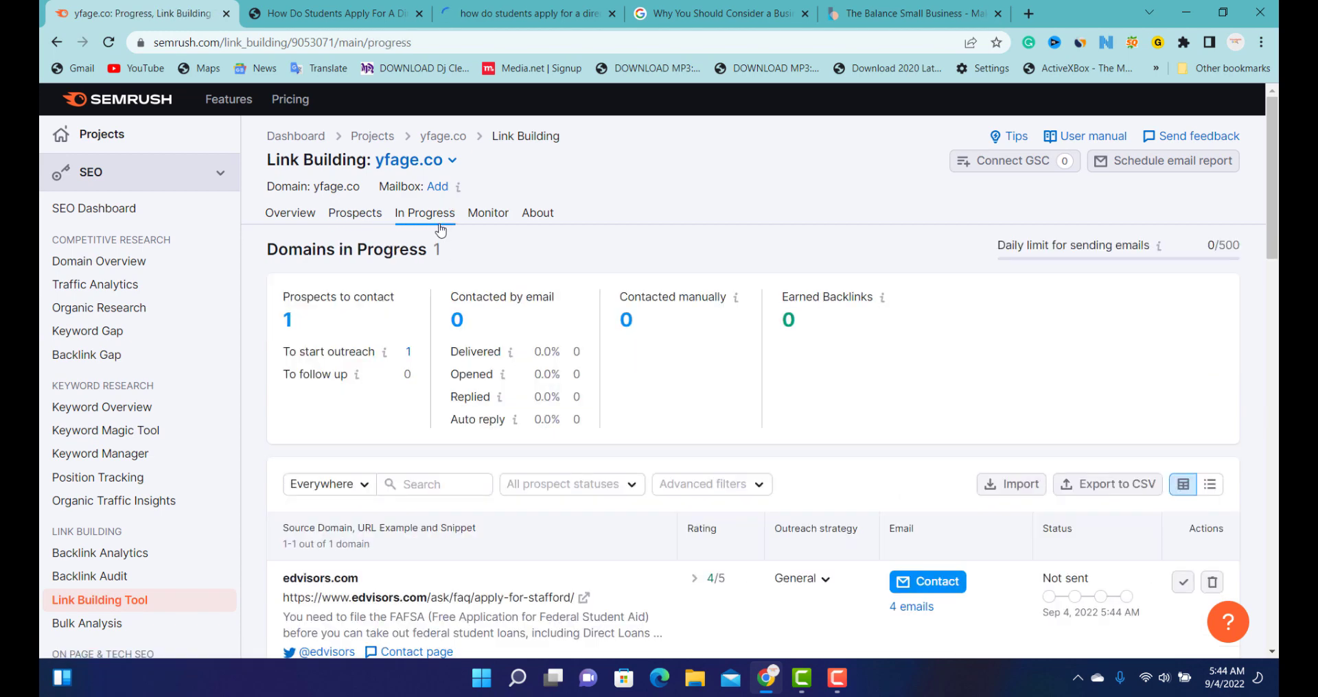
pyautogui.scroll(-4, 659, 370)
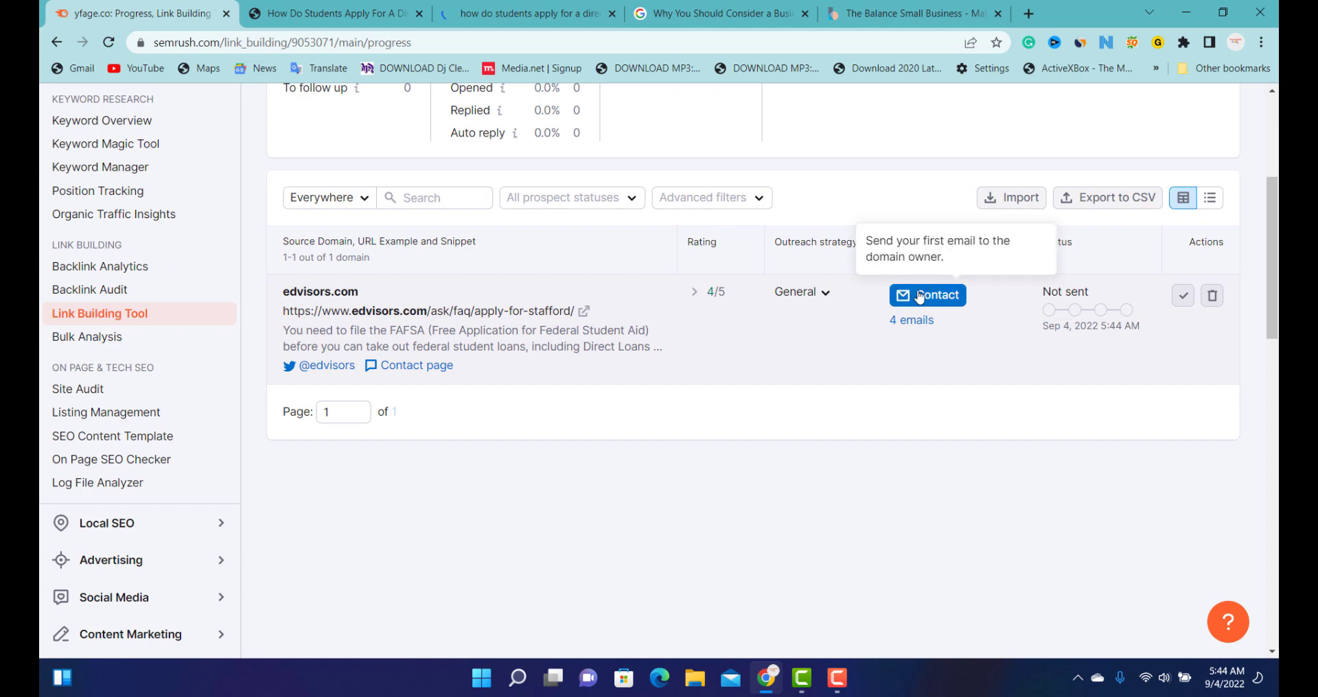
pyautogui.scroll(4, 478, 321)
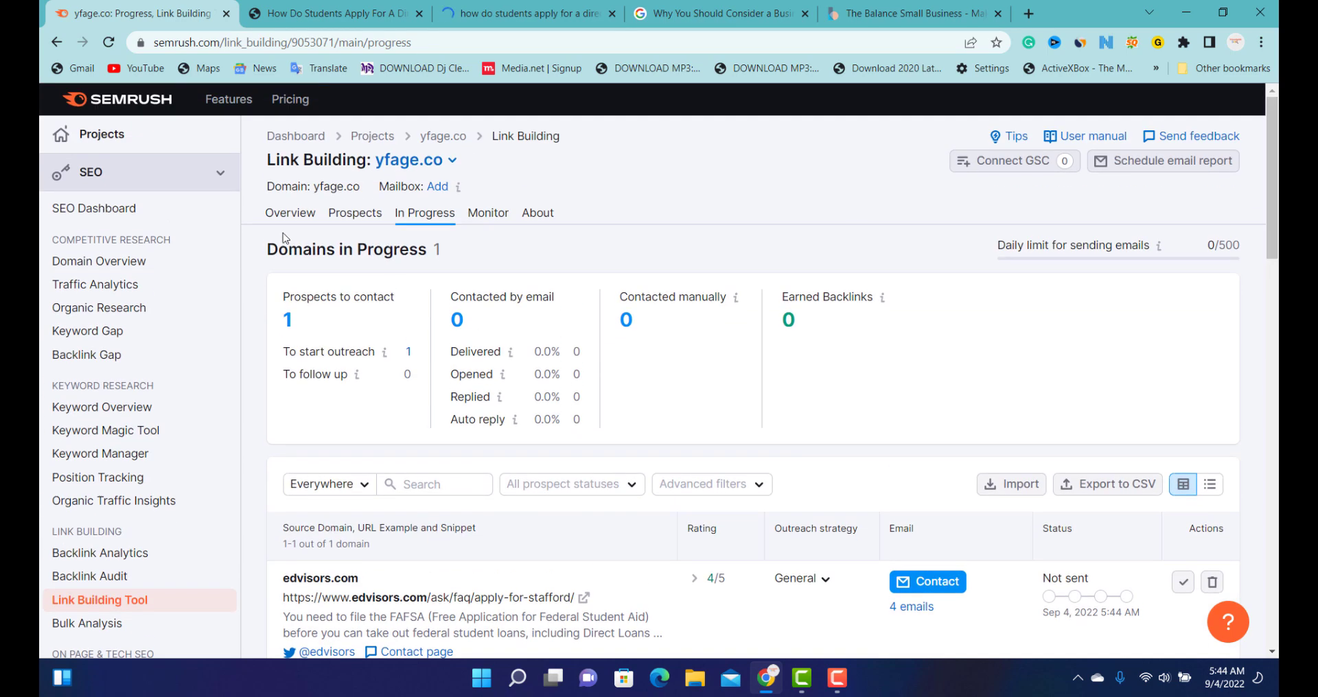
pyautogui.click(294, 217)
pyautogui.click(363, 215)
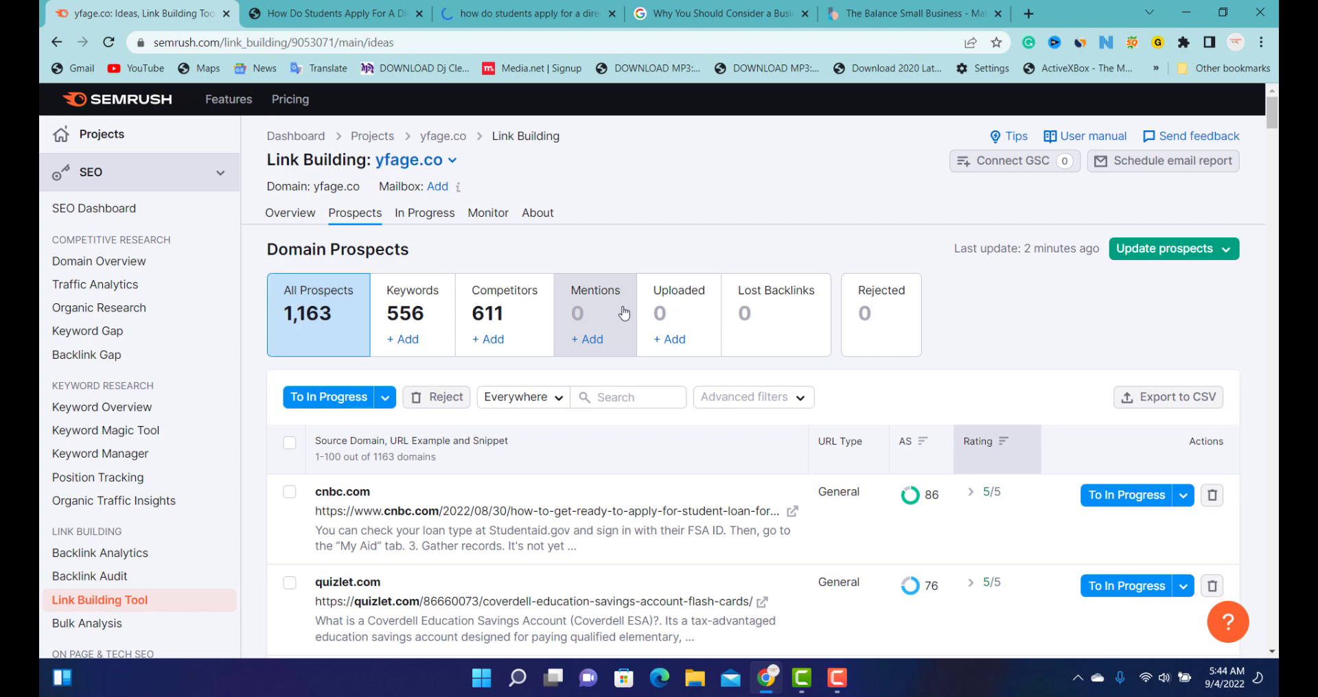
# Move reviews.birdeye.com, investopedia.com, bestfinderz.com, jedco.org and gerberlife.com to In Progress
pyautogui.scroll(-7, 1138, 455)
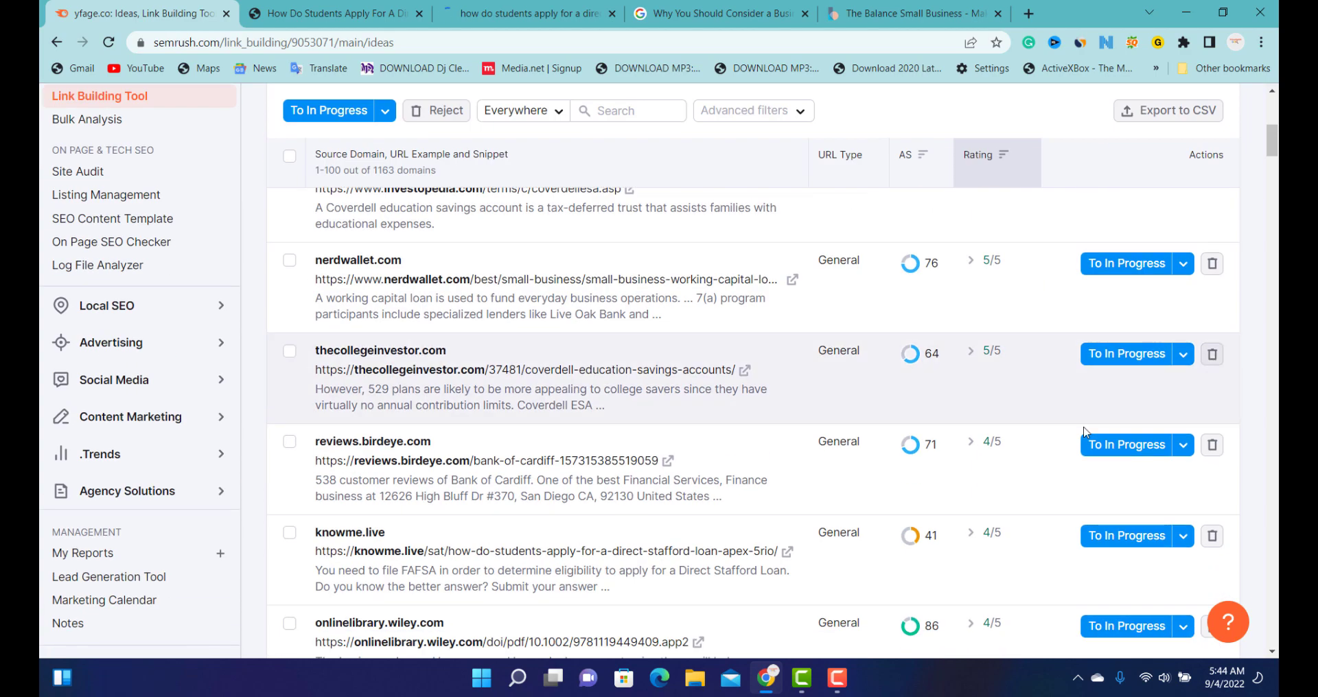
pyautogui.click(1137, 453)
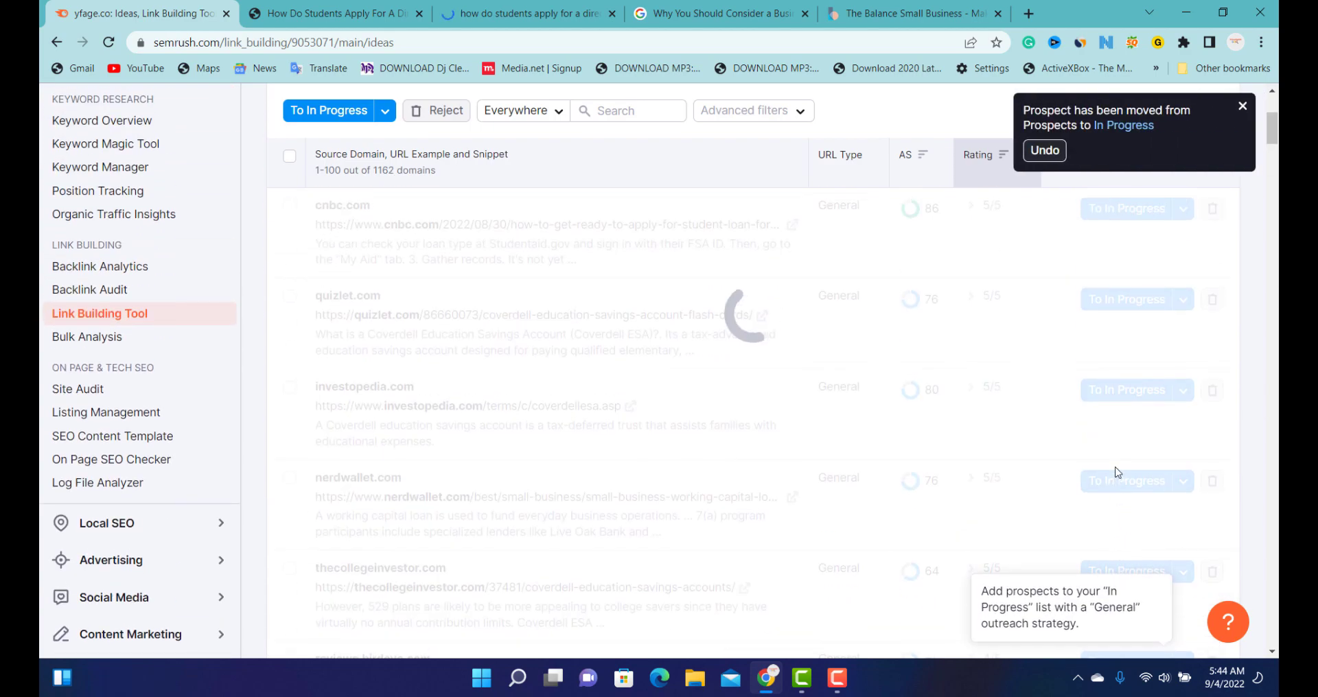
pyautogui.click(1098, 390)
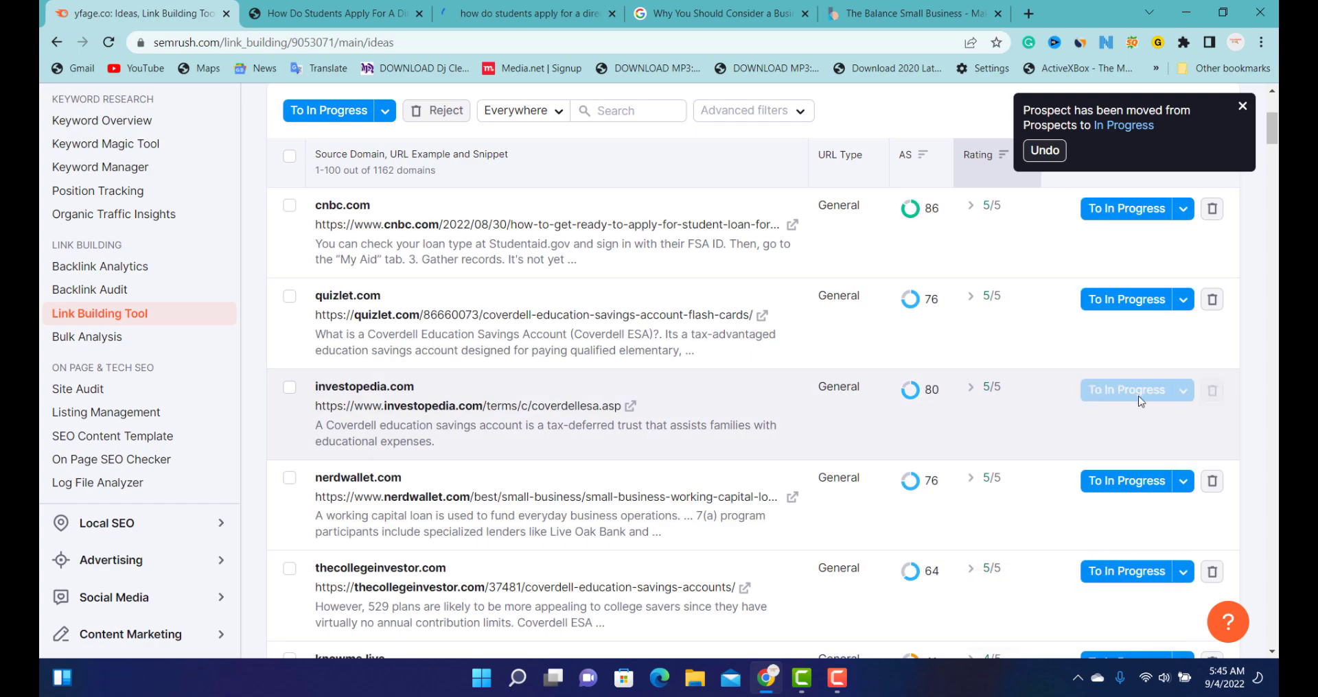
pyautogui.scroll(-7, 1038, 529)
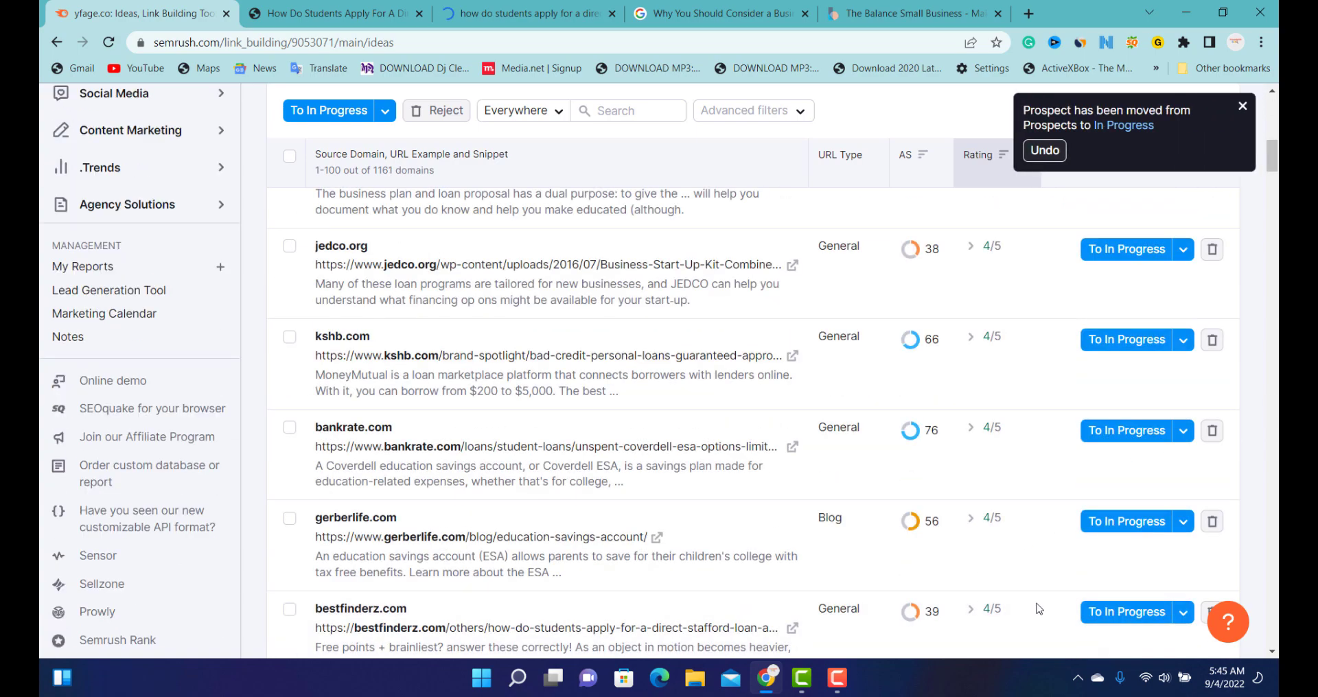
pyautogui.click(1112, 608)
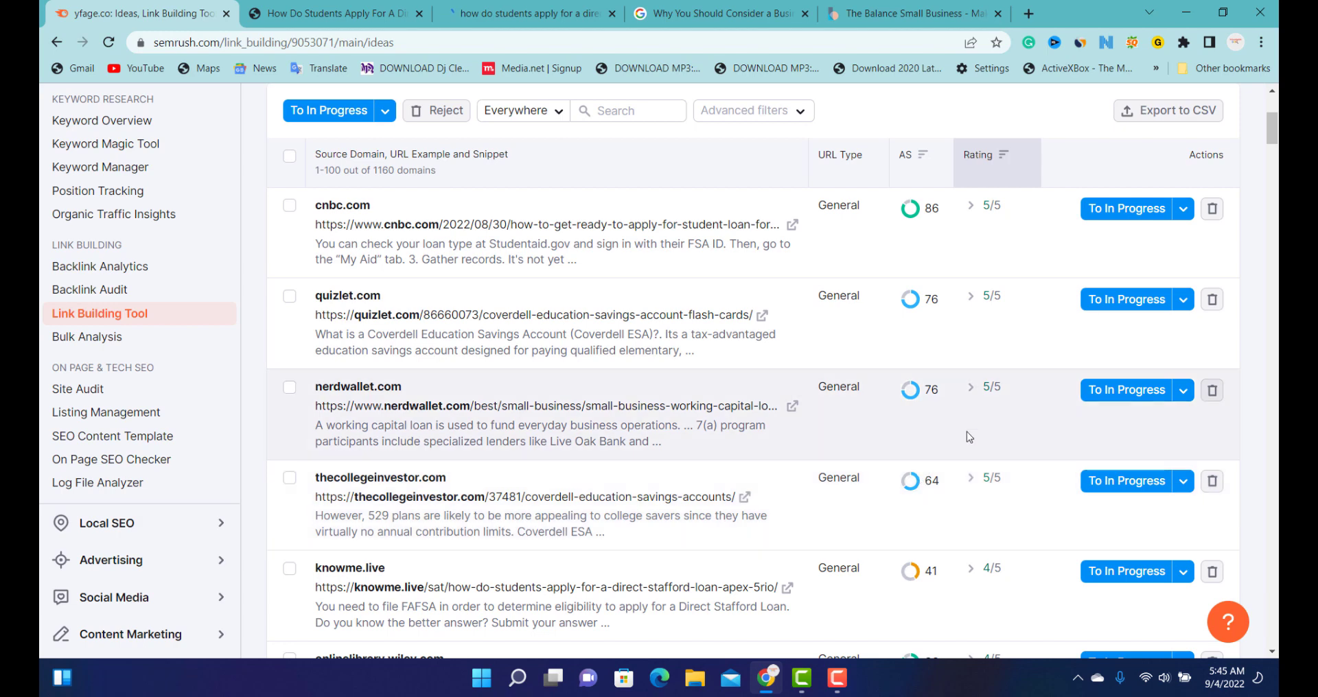
pyautogui.scroll(-7, 1275, 357)
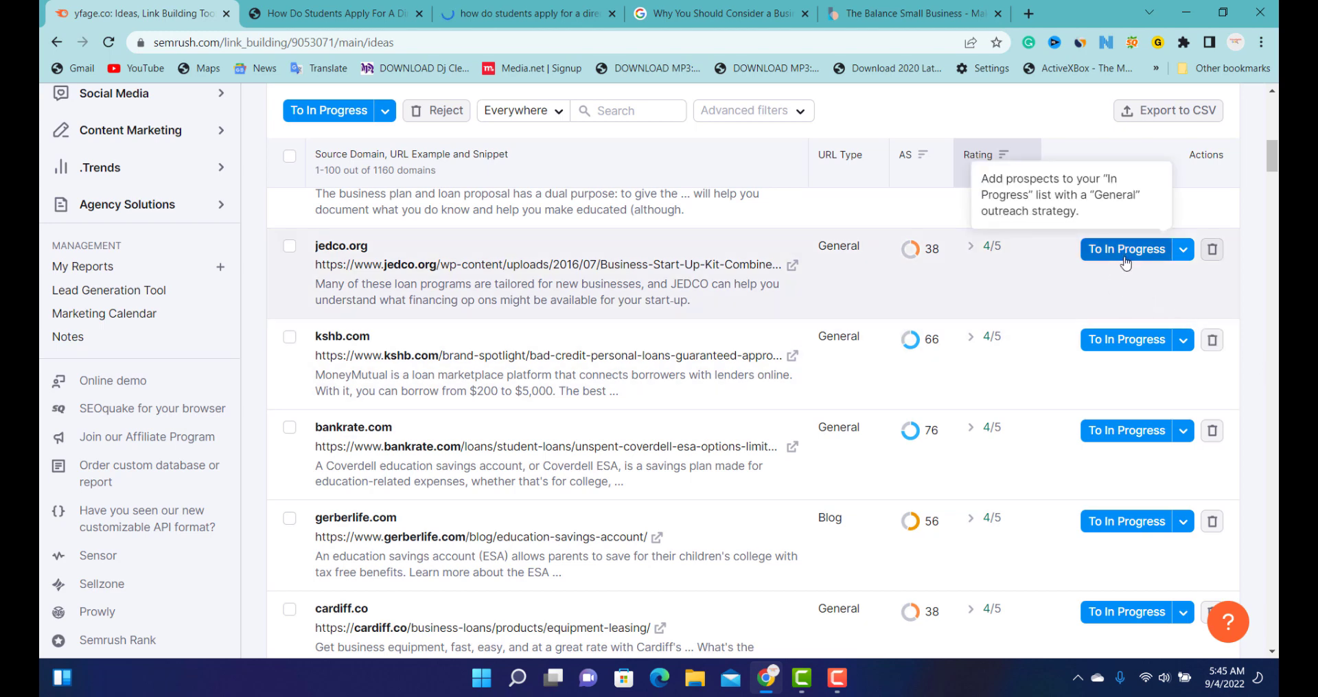
pyautogui.click(1123, 263)
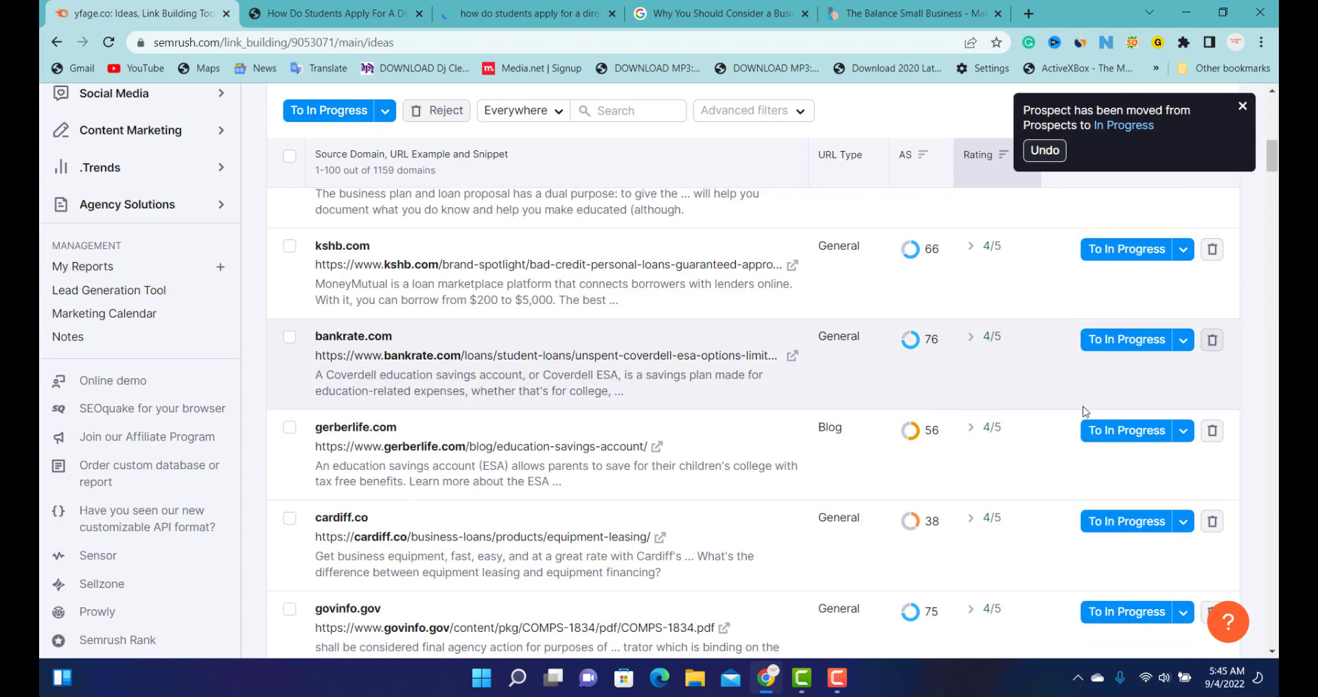
pyautogui.click(1112, 430)
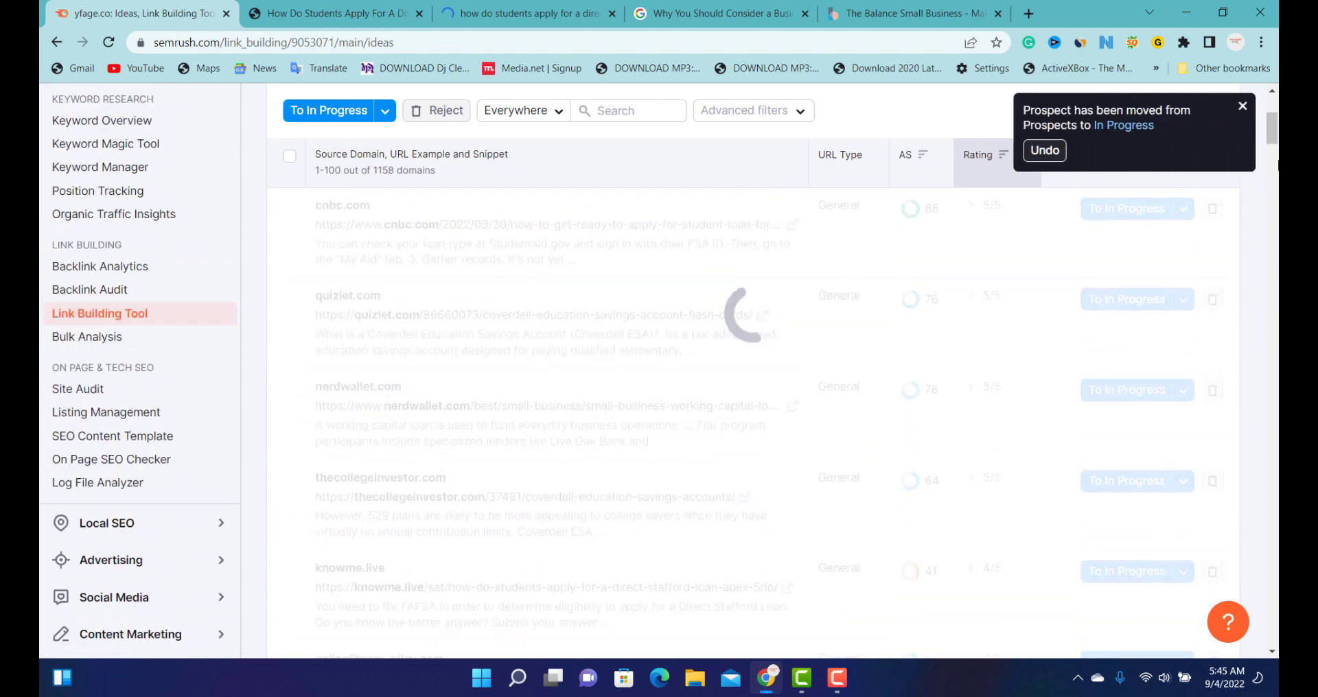
pyautogui.scroll(5, 467, 382)
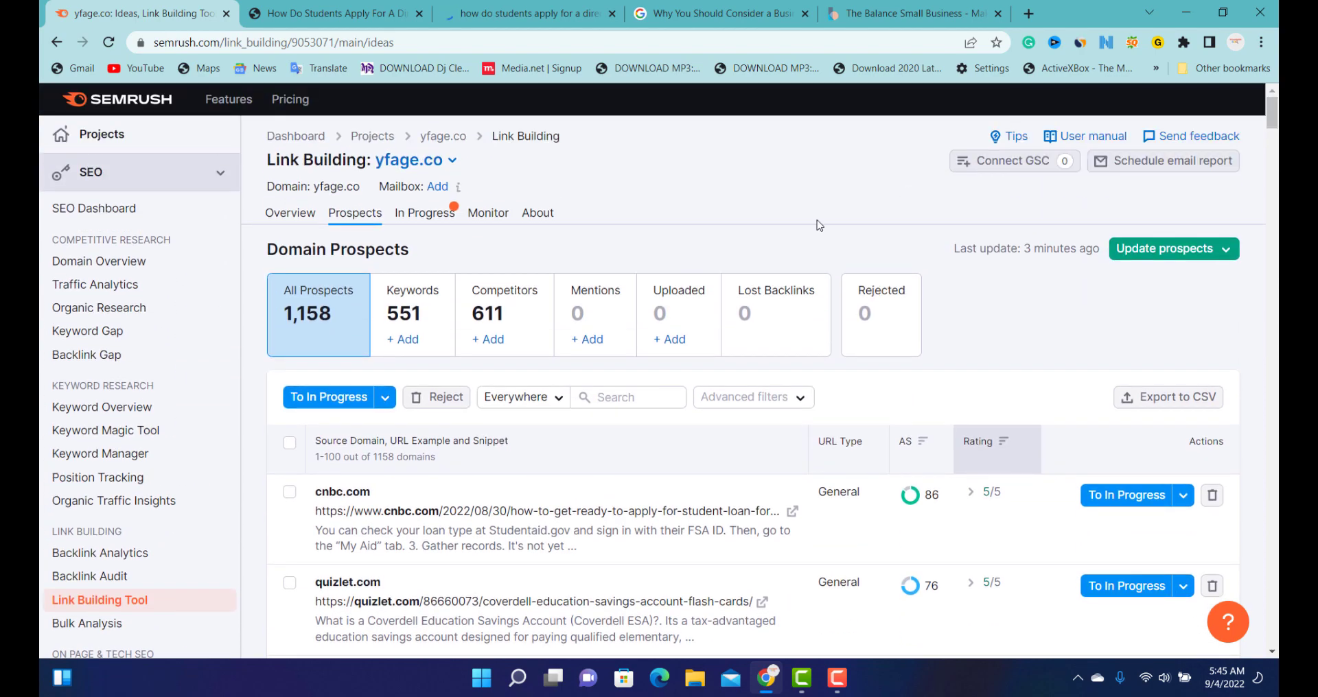
# Show the 6 in-progress domains awaiting outreach, led by gerberlife.com and jedco.org
pyautogui.click(445, 219)
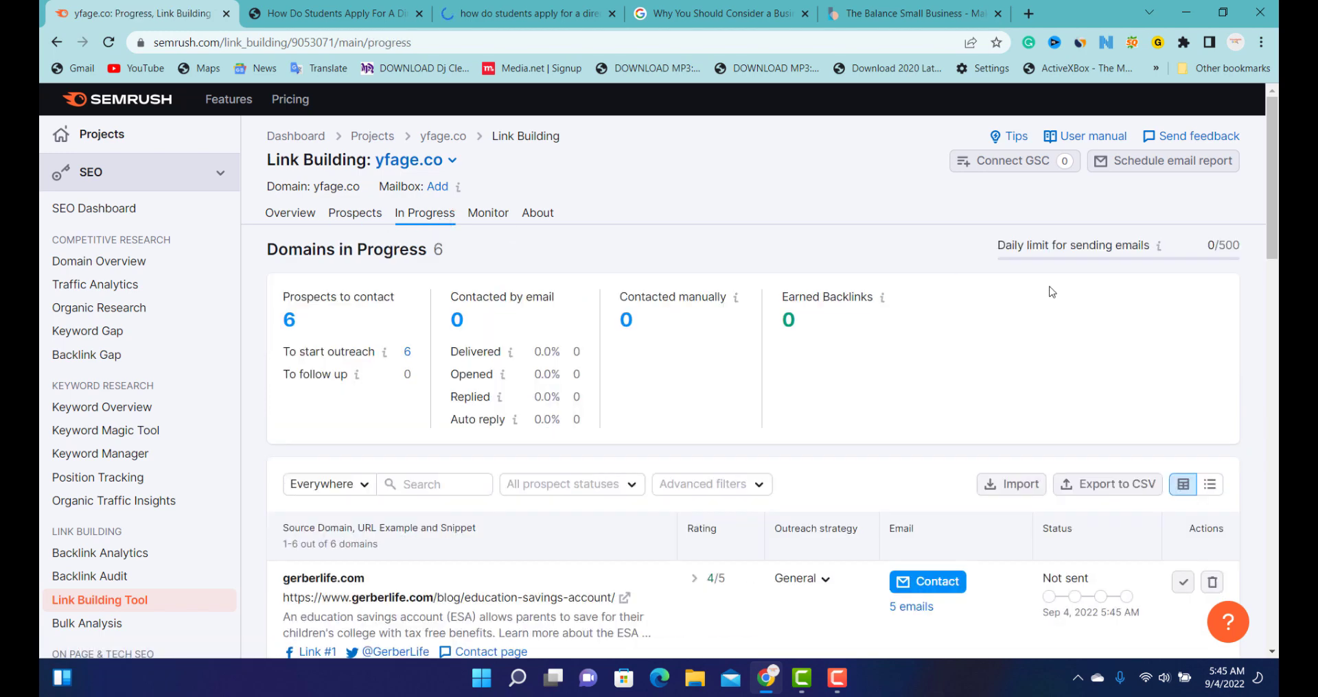
pyautogui.moveTo(1272, 206); pyautogui.dragTo(1277, 278)
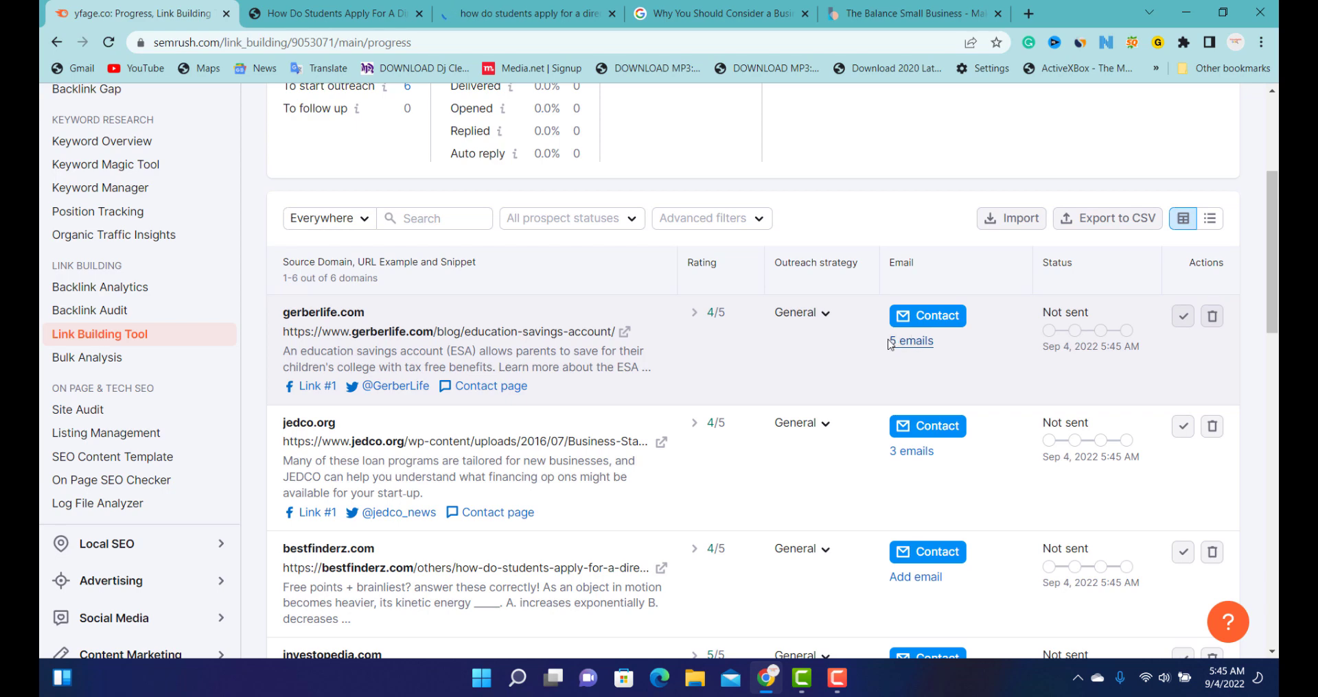
# Start a Contact email to gerberlife.com and scroll down to its 'Please link to my website' editor
pyautogui.click(896, 320)
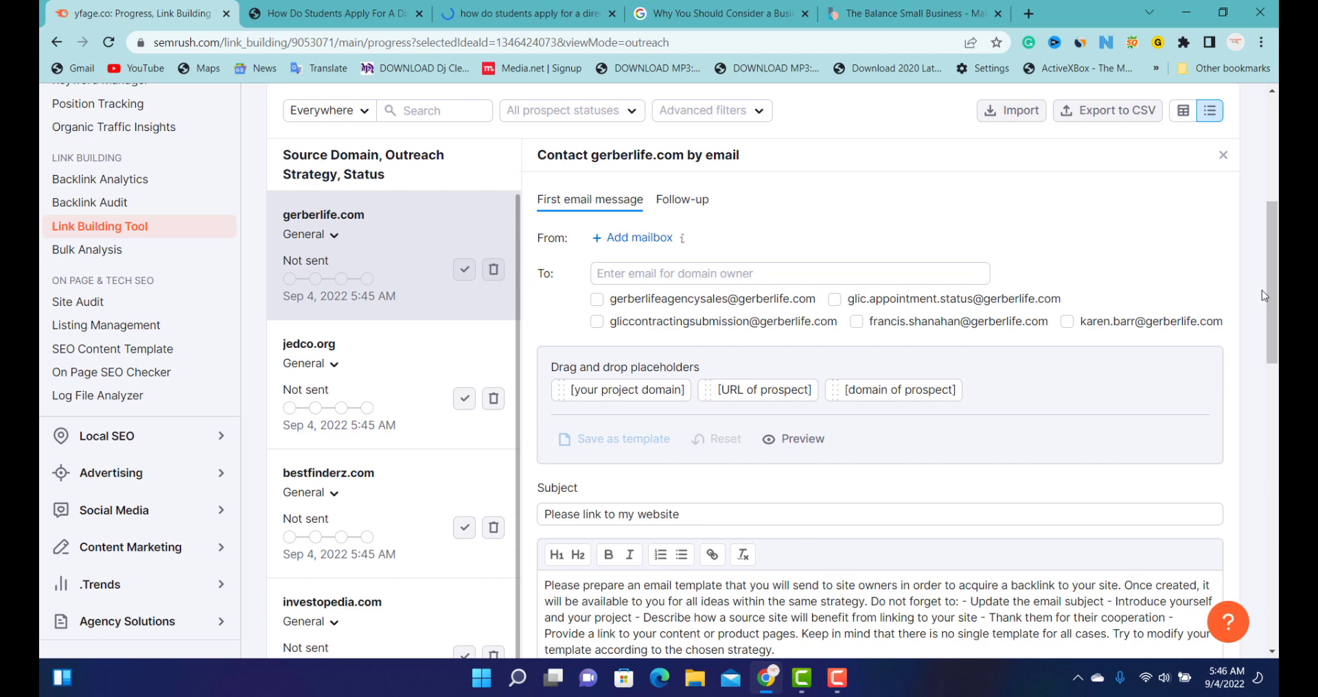
pyautogui.scroll(-4, 1162, 357)
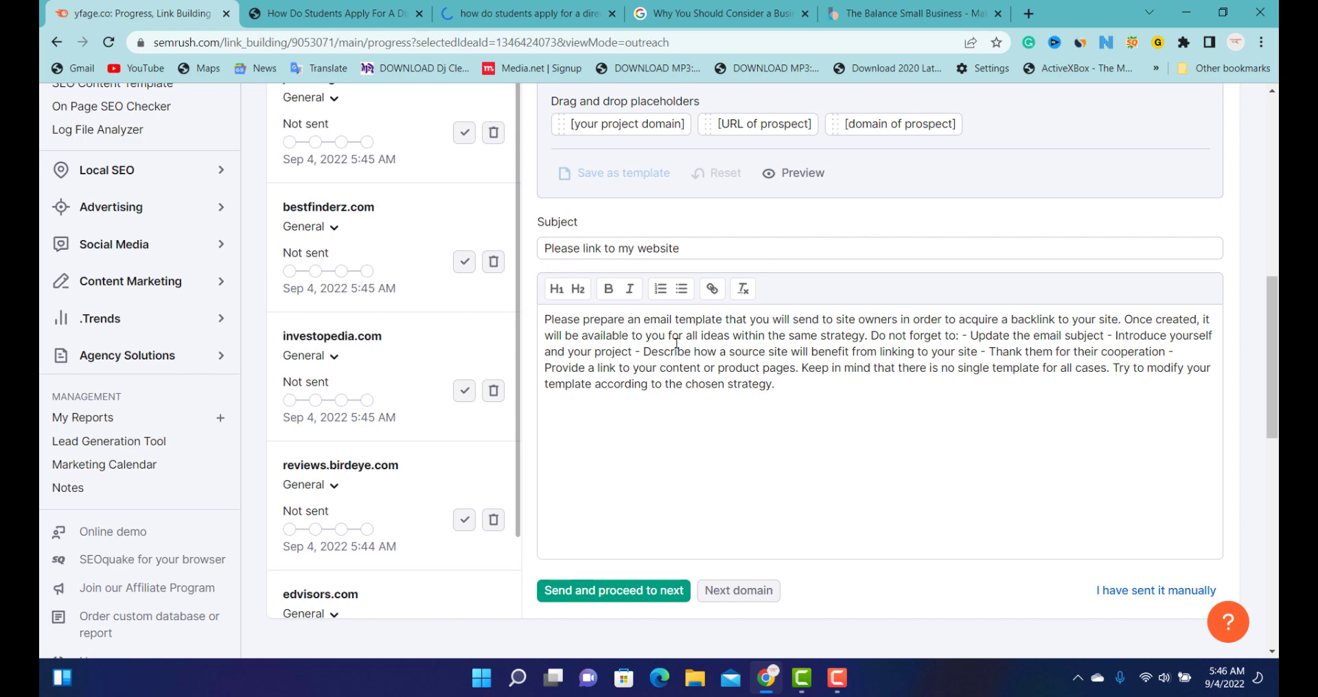
pyautogui.moveTo(1271, 327); pyautogui.dragTo(1271, 290)
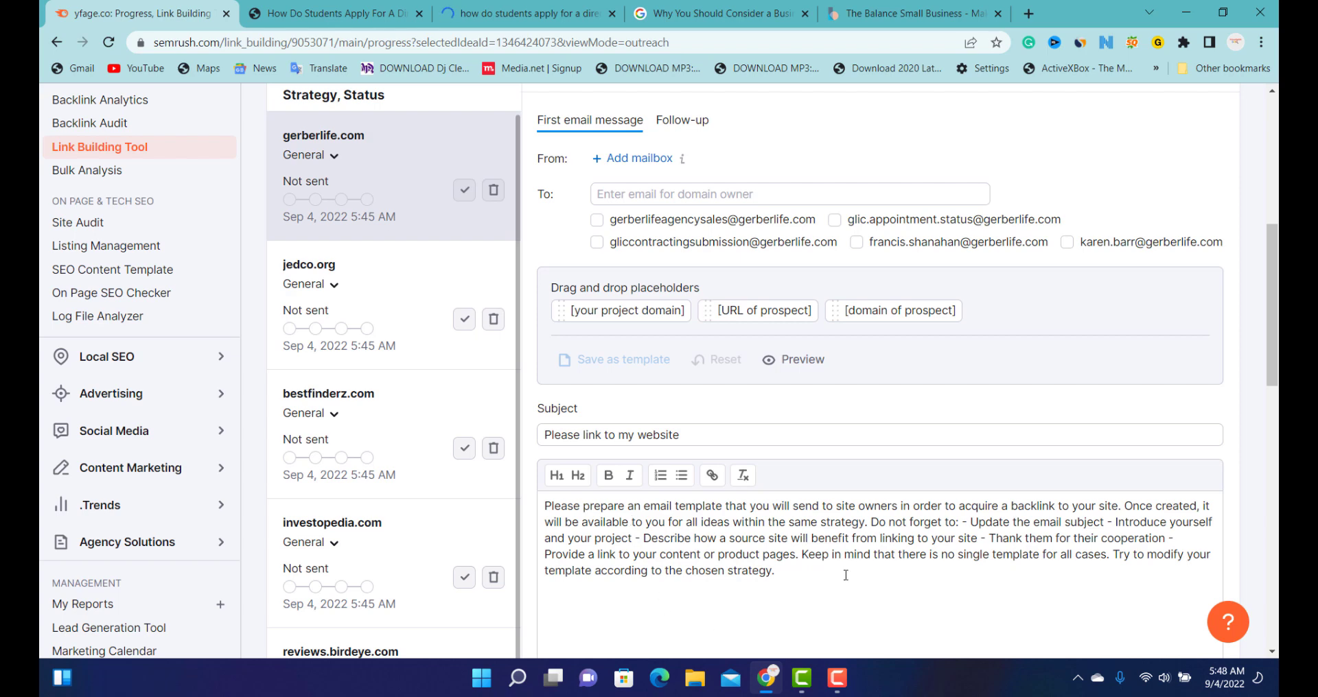
pyautogui.moveTo(881, 581); pyautogui.dragTo(548, 500)
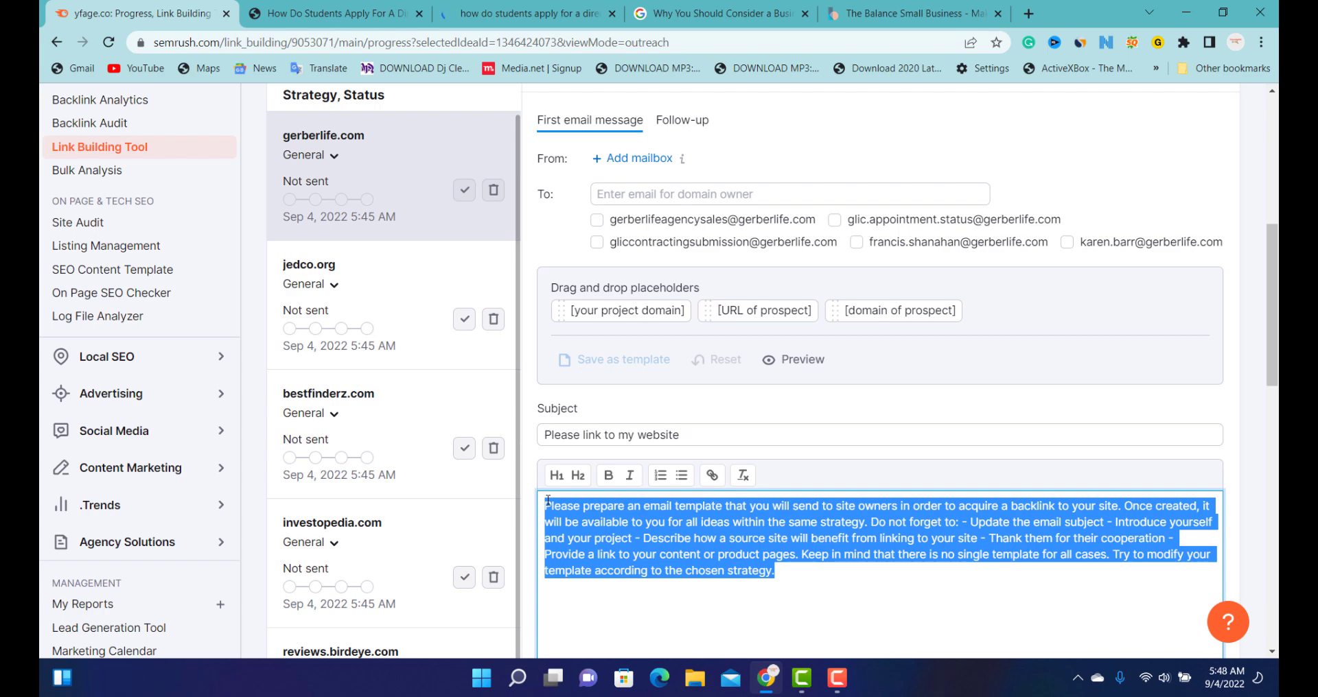
pyautogui.tripleClick(679, 549)
pyautogui.moveTo(1274, 322); pyautogui.dragTo(1277, 195)
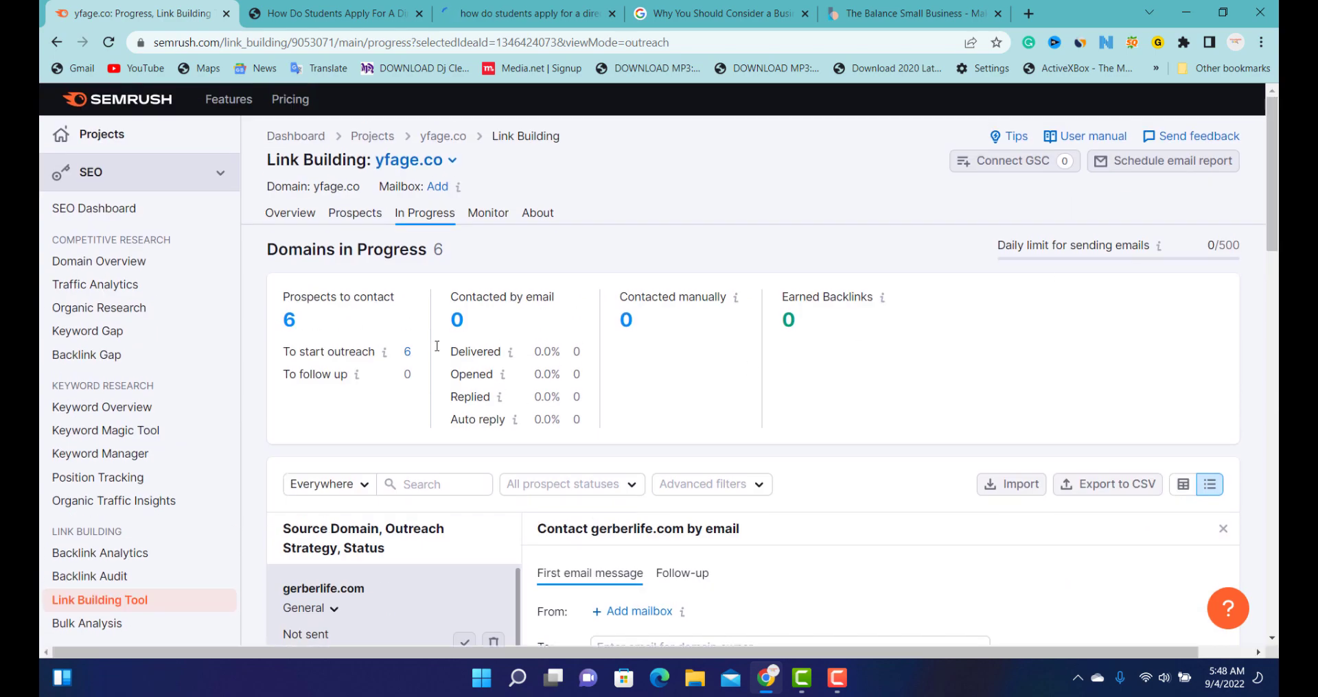
# From the Prospects list, move brainly.com to In Progress with the Guest post strategy
pyautogui.click(364, 227)
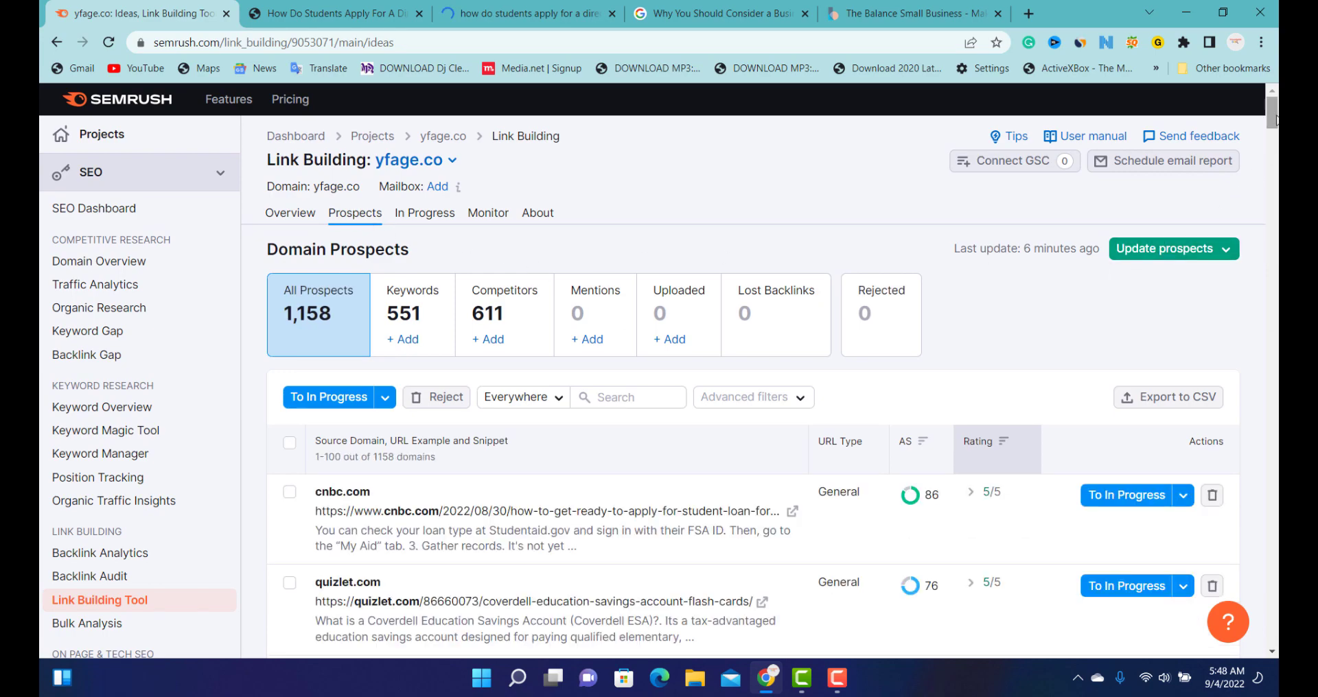
pyautogui.moveTo(1272, 115); pyautogui.dragTo(1274, 195)
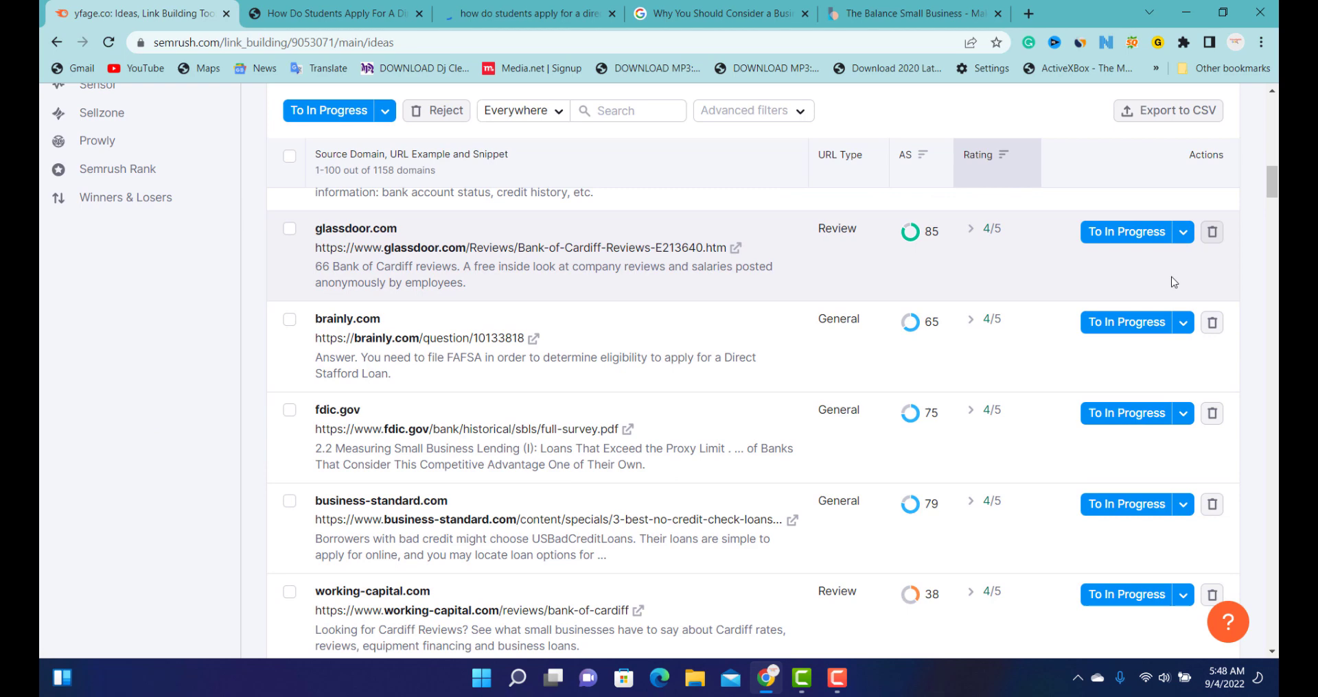
pyautogui.click(1183, 327)
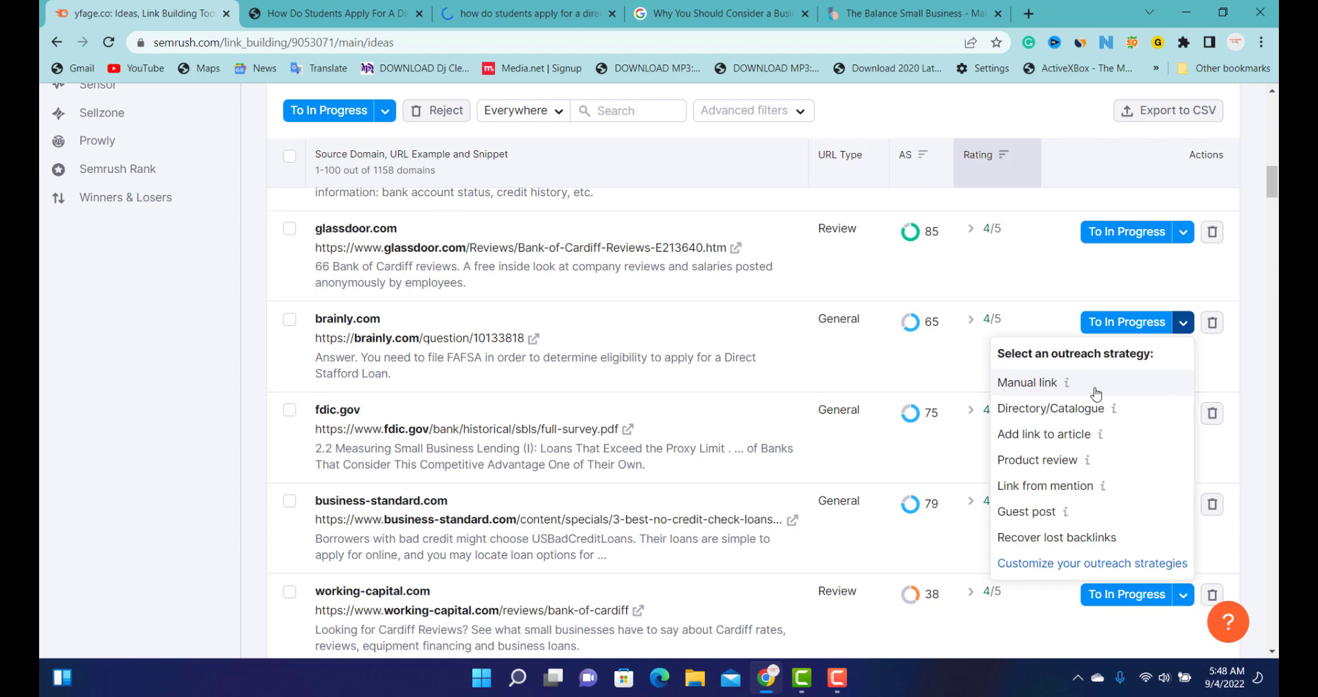
pyautogui.click(1047, 516)
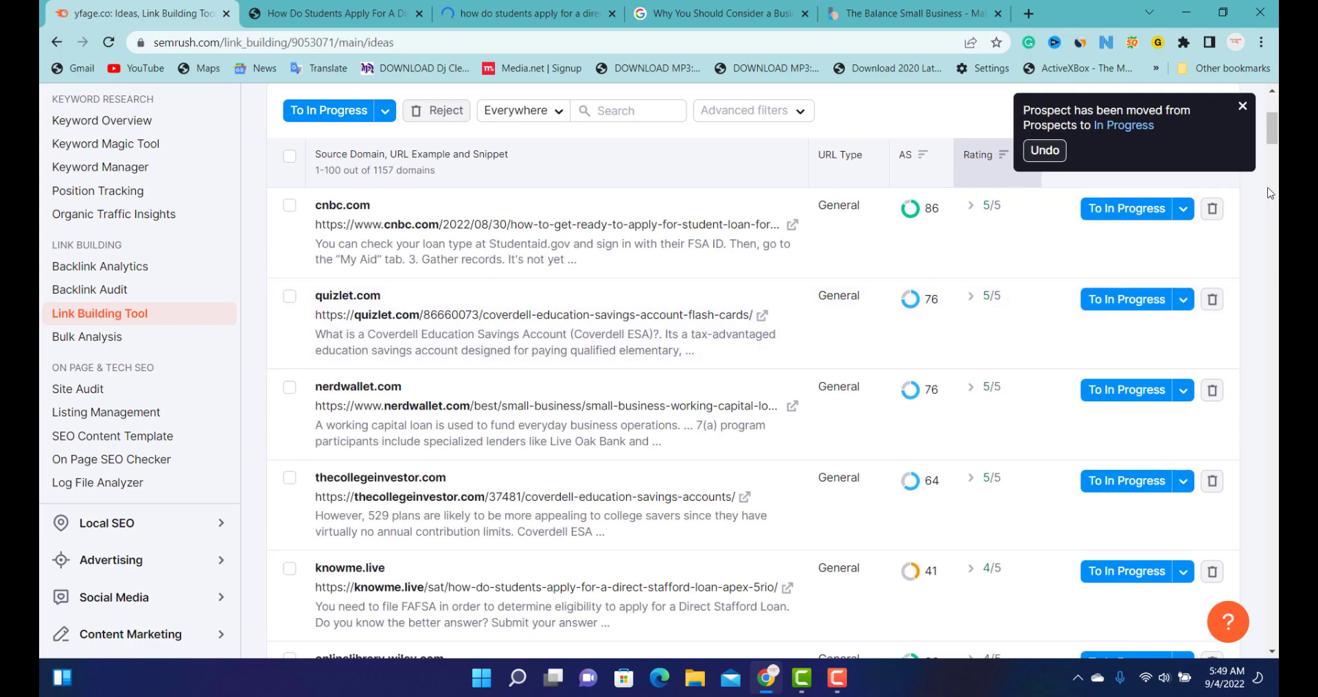
pyautogui.scroll(3, 1093, 131)
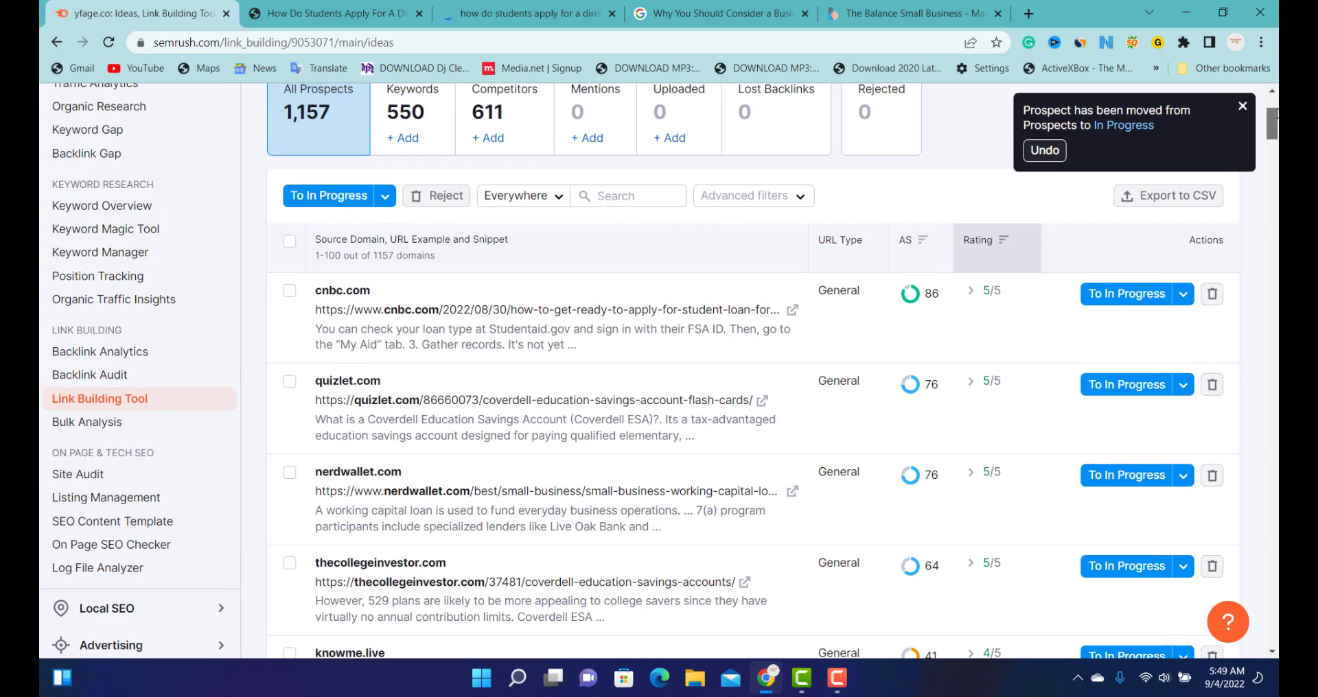
pyautogui.scroll(2, 1094, 131)
# On the In Progress list, check that brainly.com's outreach strategy is Guest post
pyautogui.click(432, 216)
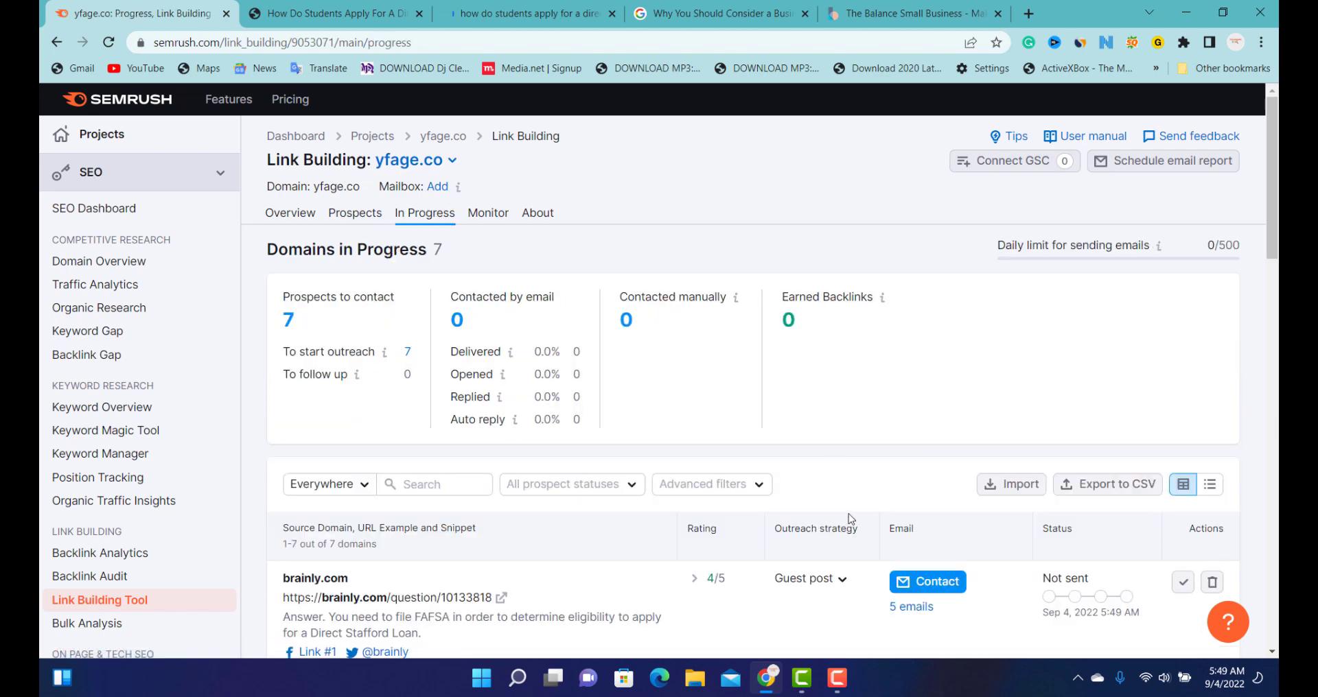
pyautogui.scroll(-3, 882, 313)
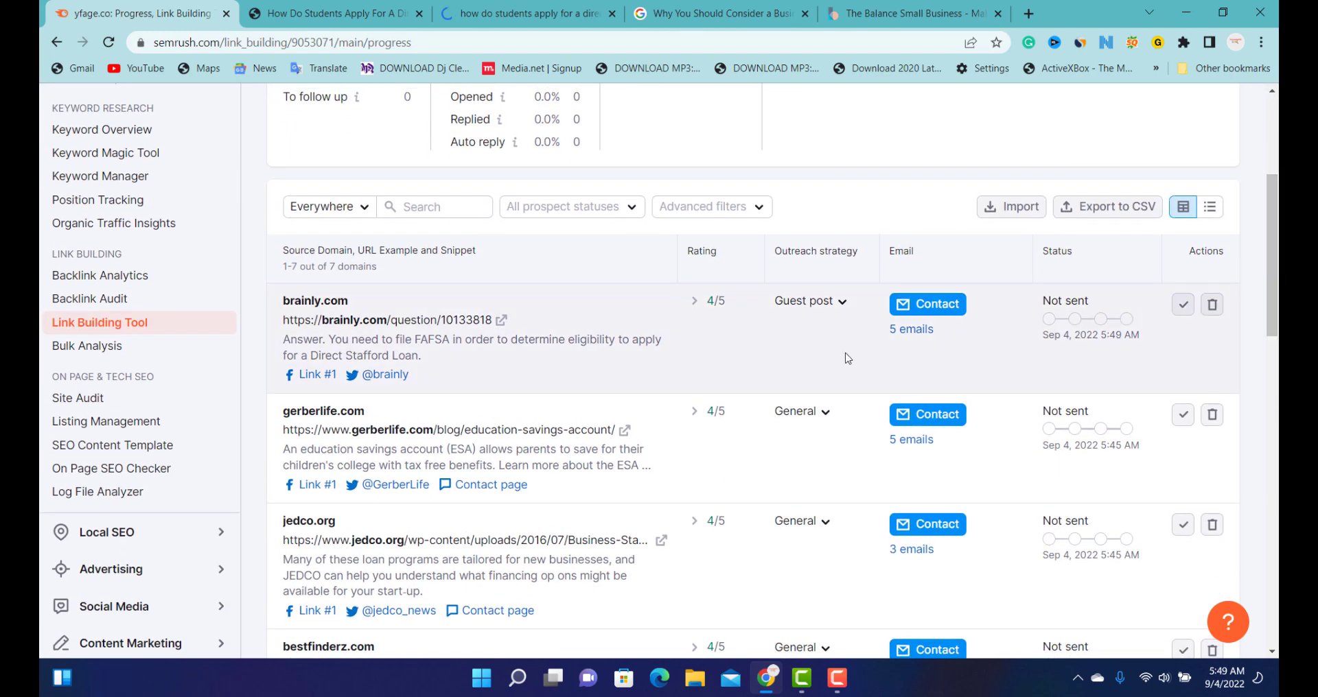
pyautogui.click(840, 303)
pyautogui.click(757, 362)
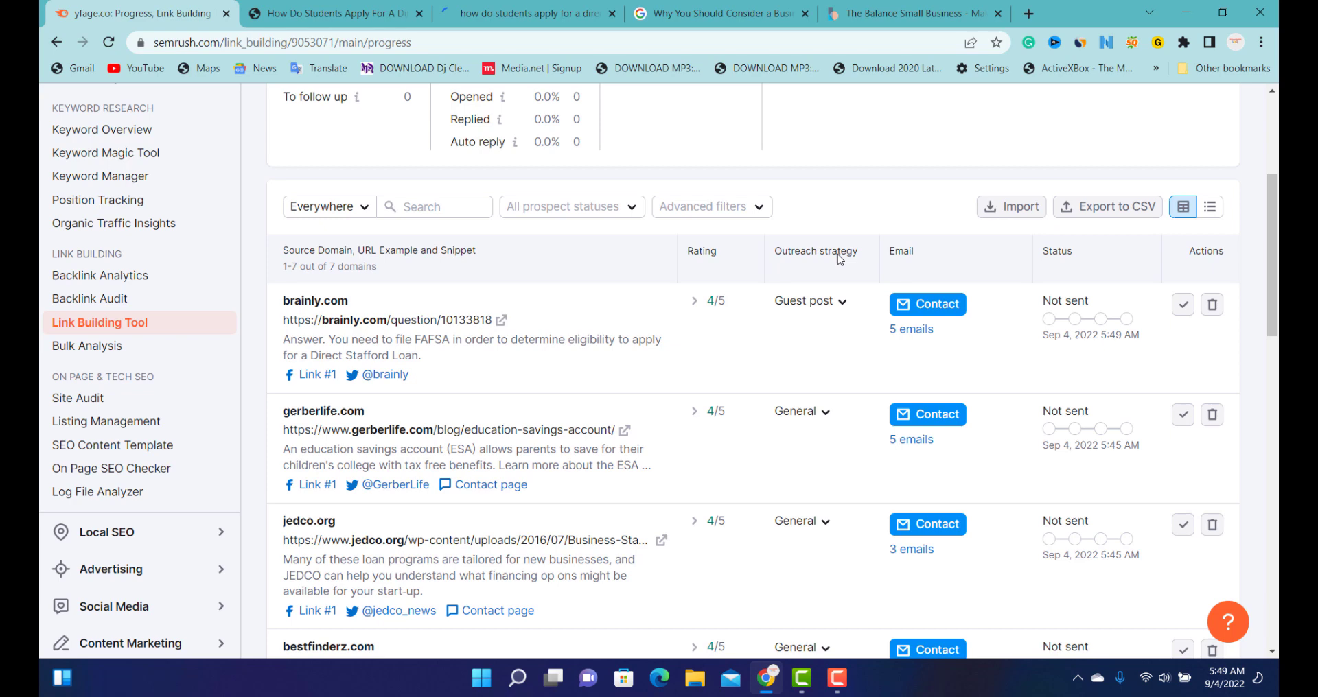
pyautogui.click(841, 303)
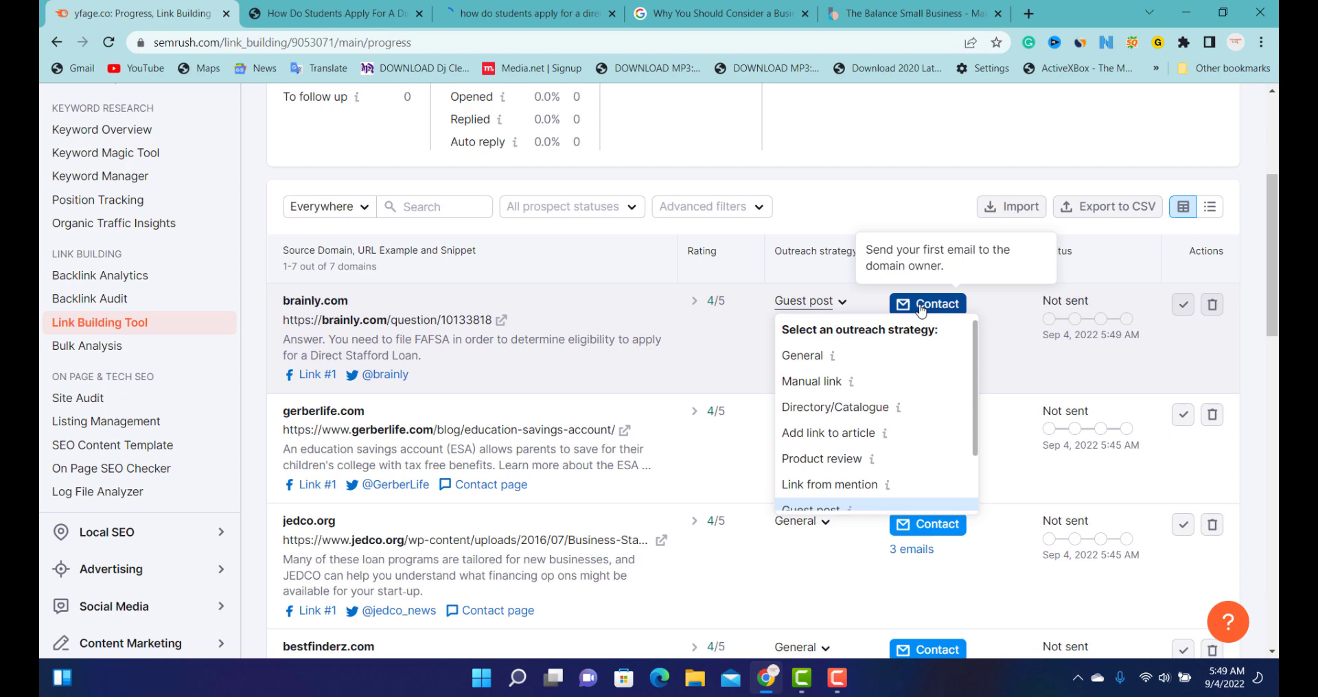
# Start a Contact email to brainly.com, review the default template body, and return to the recipients
pyautogui.click(922, 306)
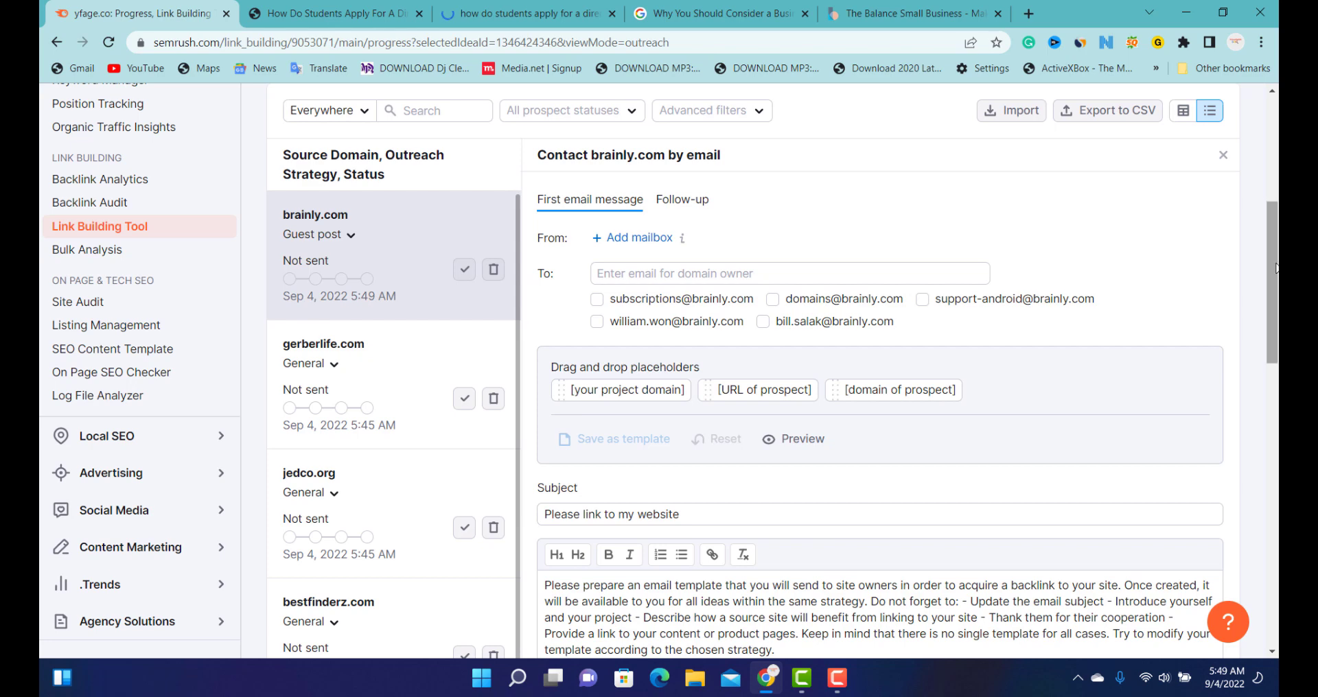
pyautogui.scroll(-2, 978, 320)
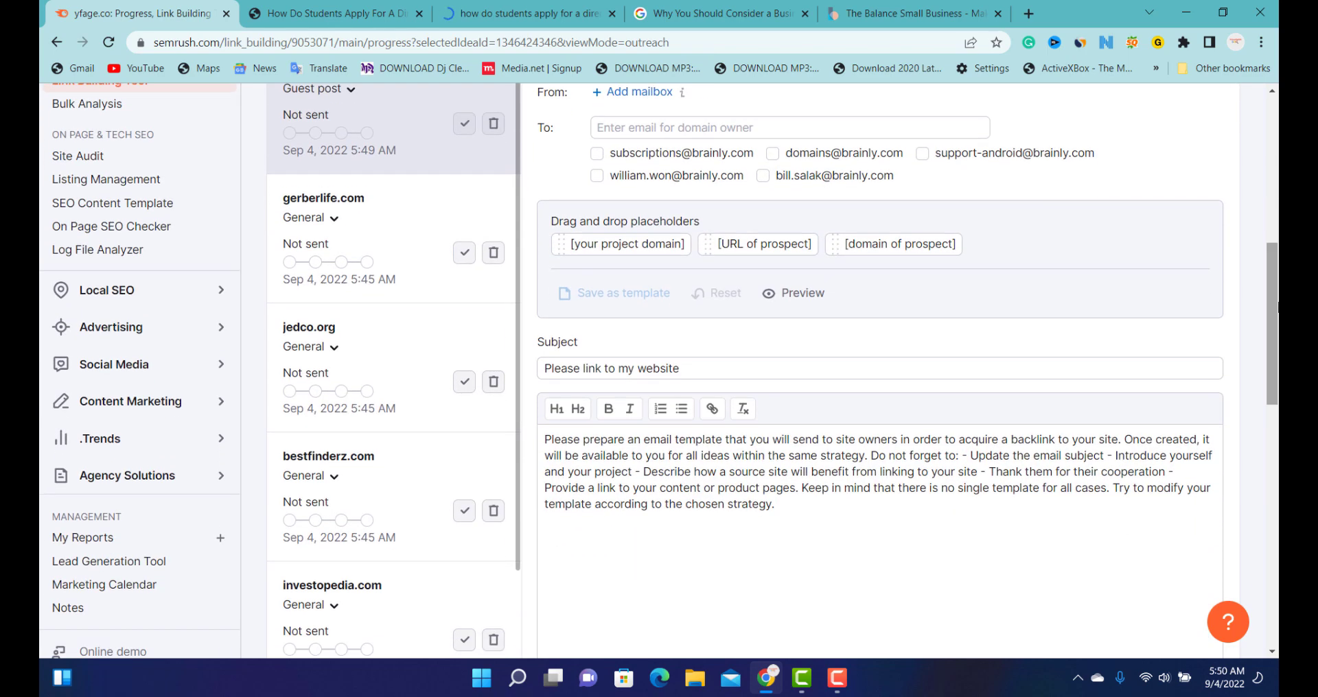
pyautogui.scroll(1, 1119, 504)
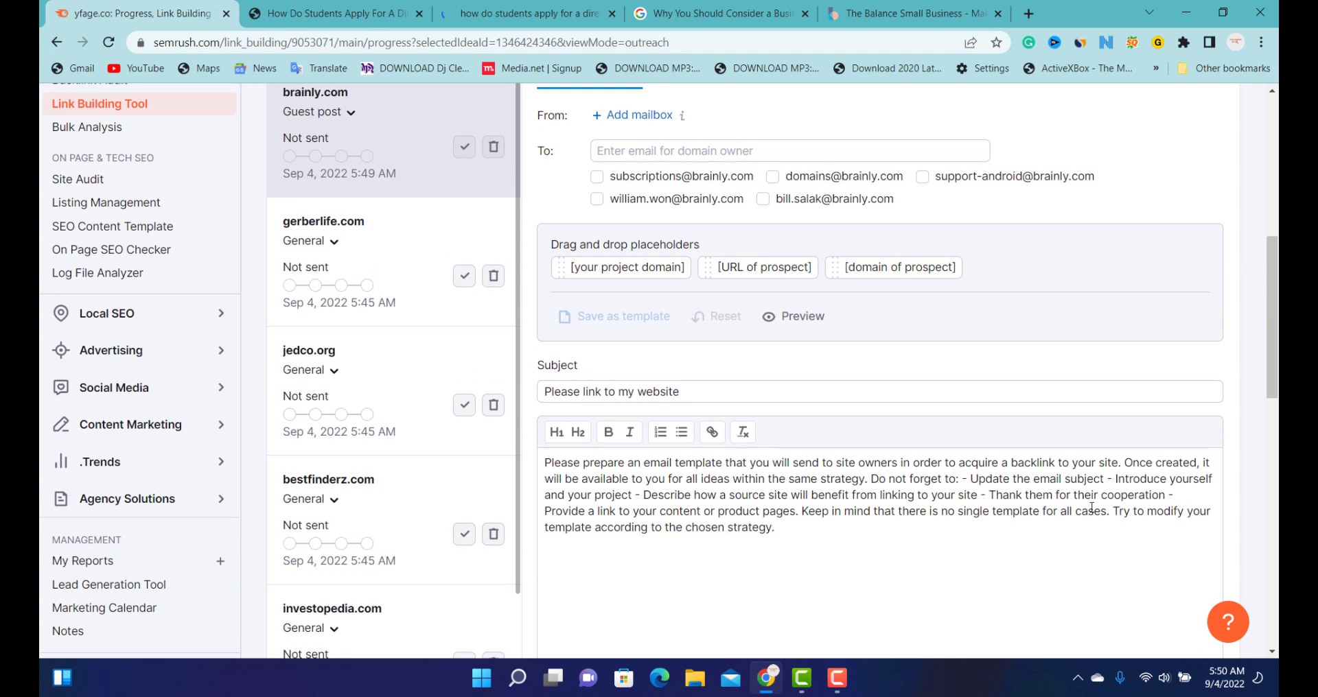
pyautogui.moveTo(820, 533); pyautogui.dragTo(544, 460)
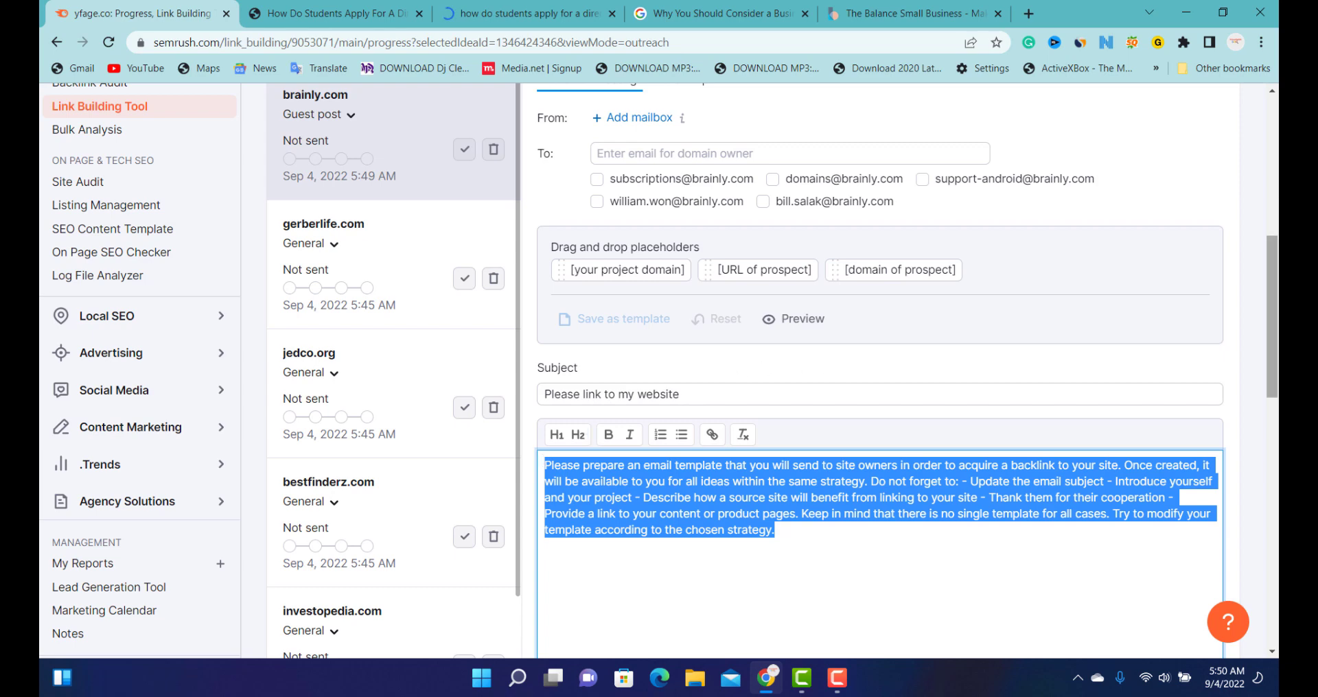
pyautogui.moveTo(1270, 341); pyautogui.dragTo(1270, 287)
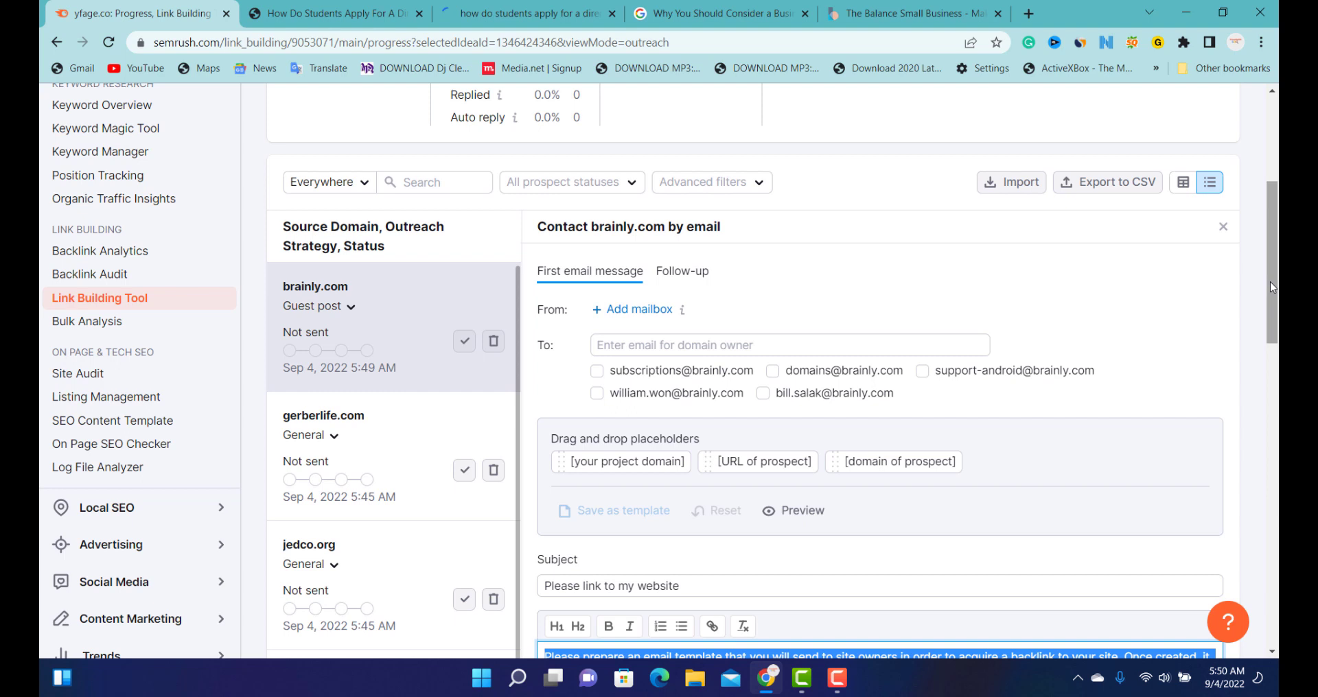
# Tick the suggested brainly.com address checkboxes under the To field to add them as recipients
pyautogui.click(597, 372)
pyautogui.click(597, 394)
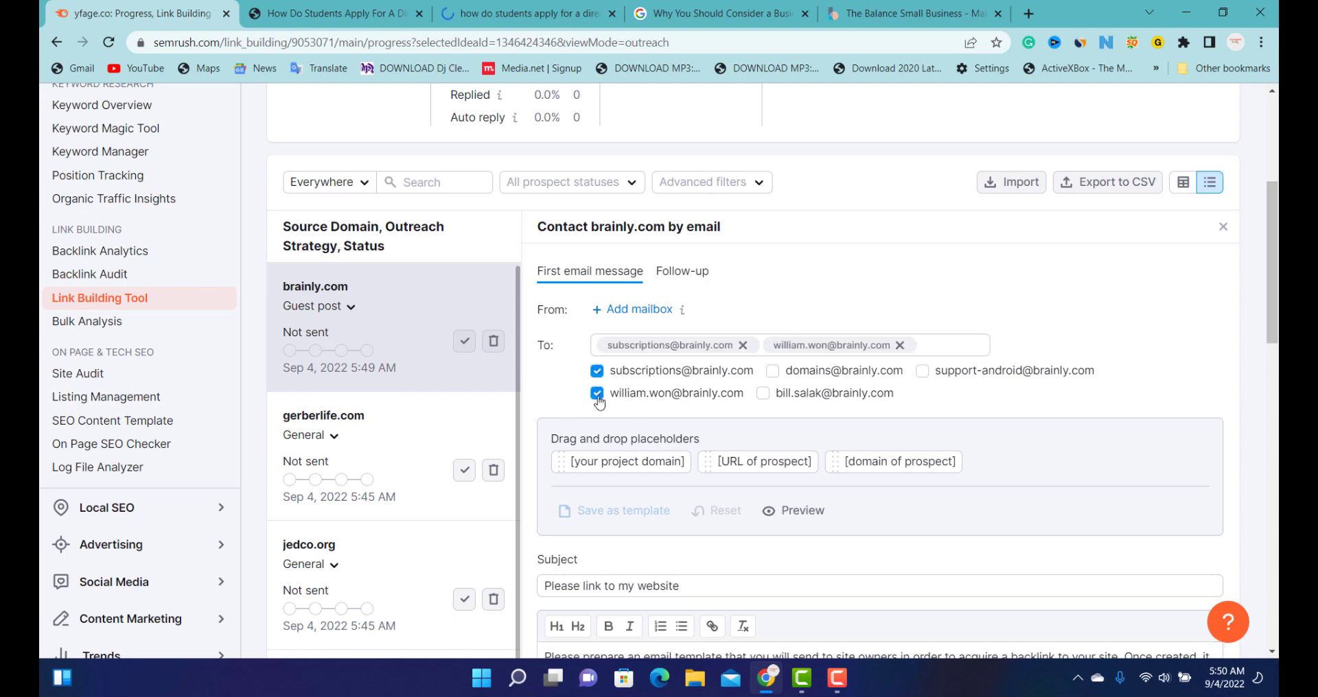
pyautogui.click(774, 400)
pyautogui.click(938, 398)
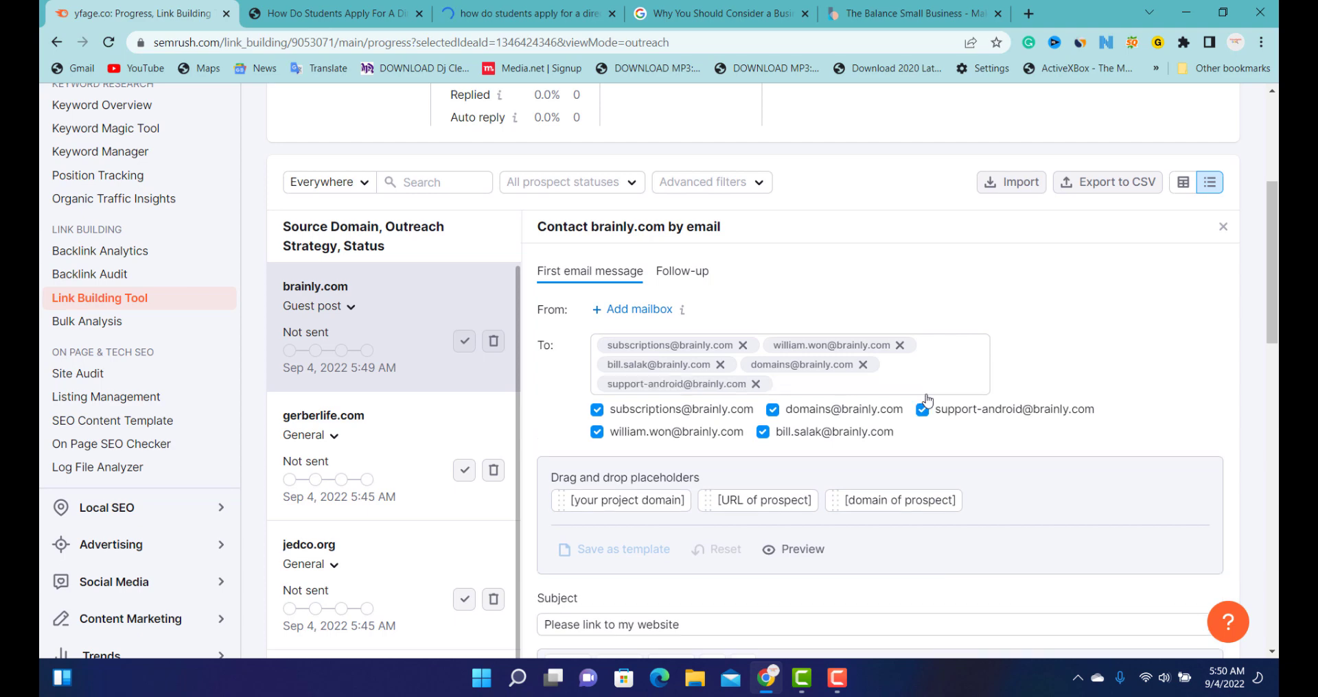
pyautogui.moveTo(1271, 293); pyautogui.dragTo(1270, 421)
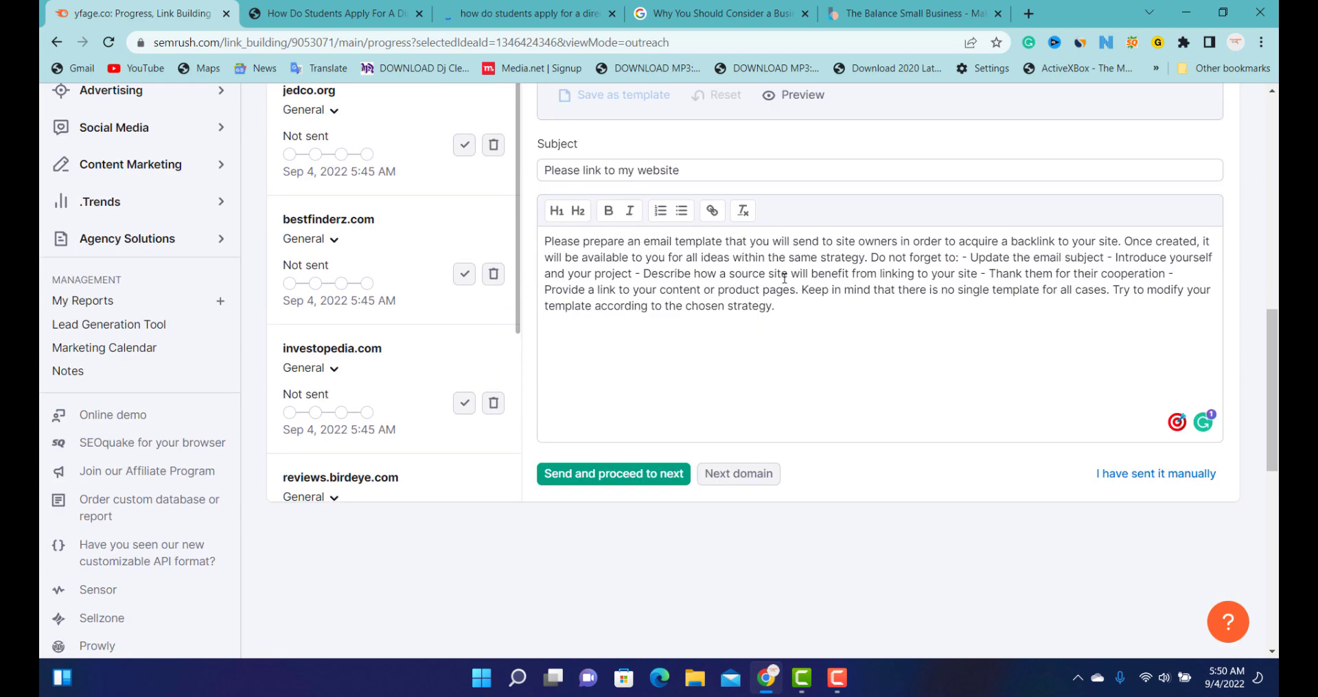